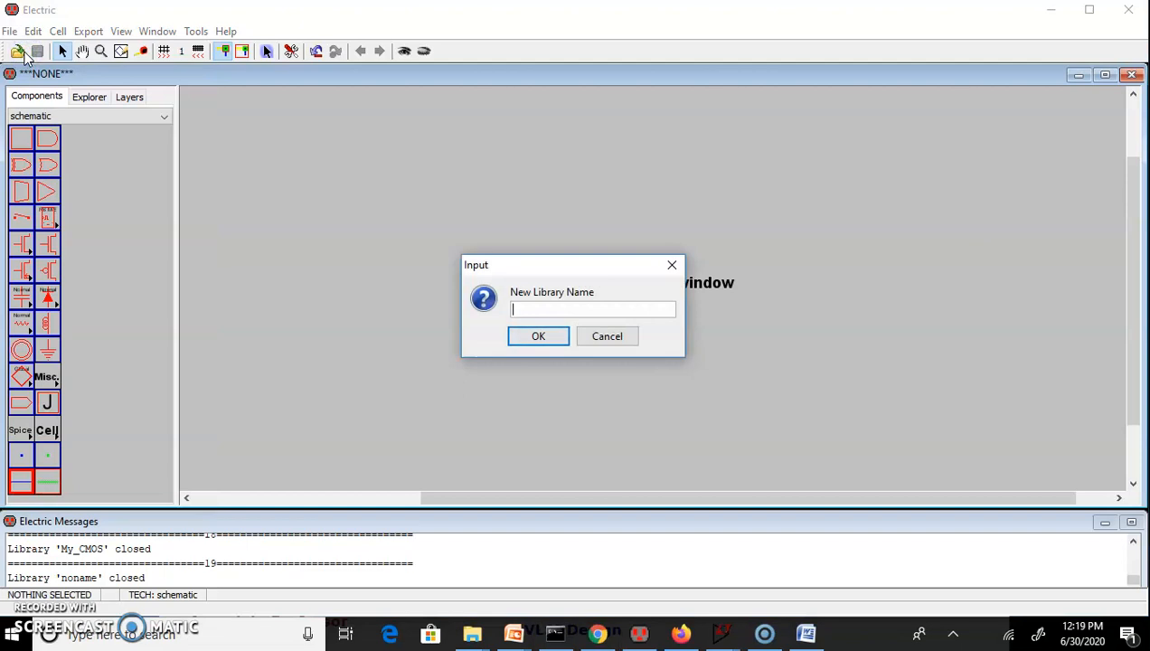
- Create a new library named my_VLSI
type("_VLSI")
left_click(522, 315)
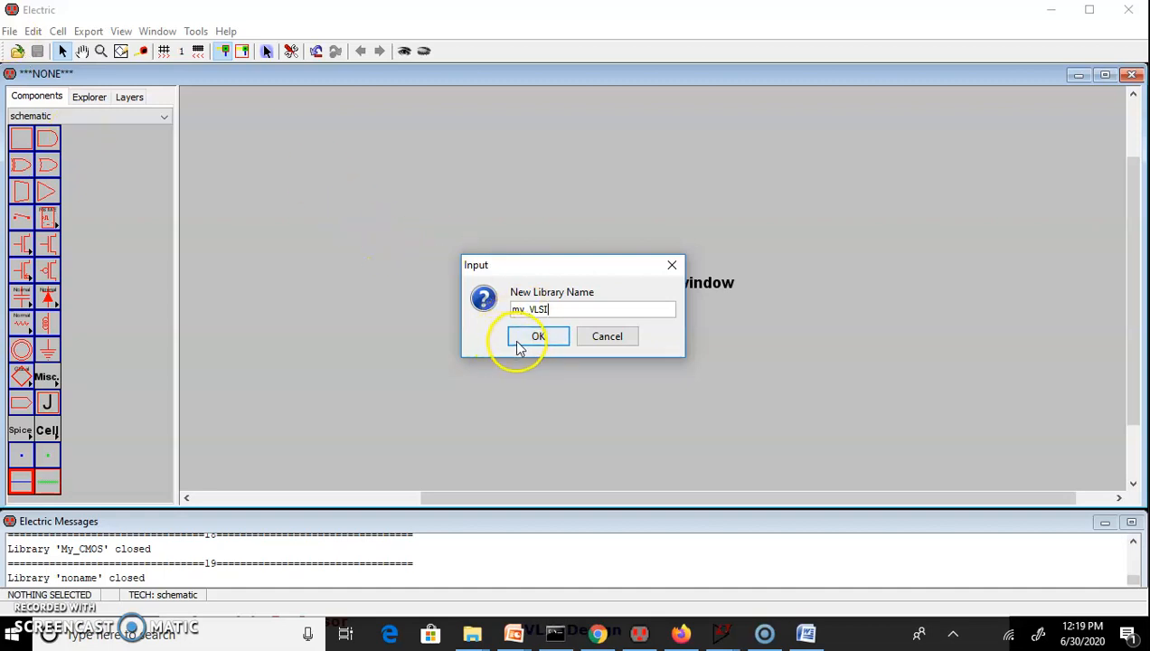
left_click(517, 342)
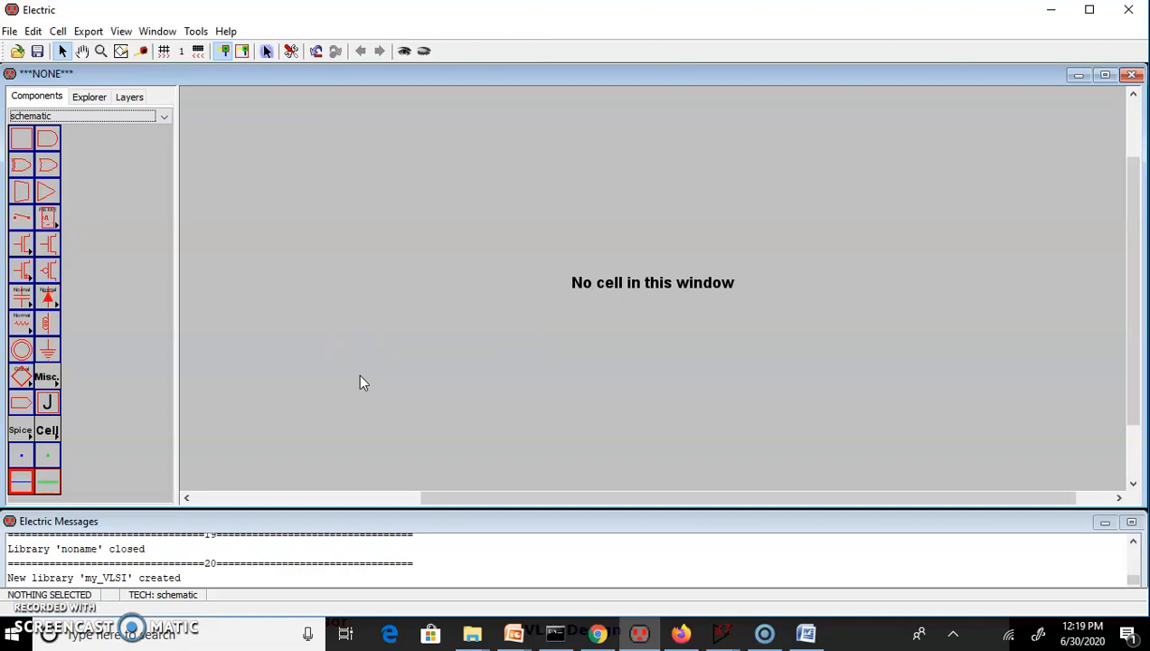
- Create a new schematic cell named my_inv in the my_VLSI library
left_click(57, 31)
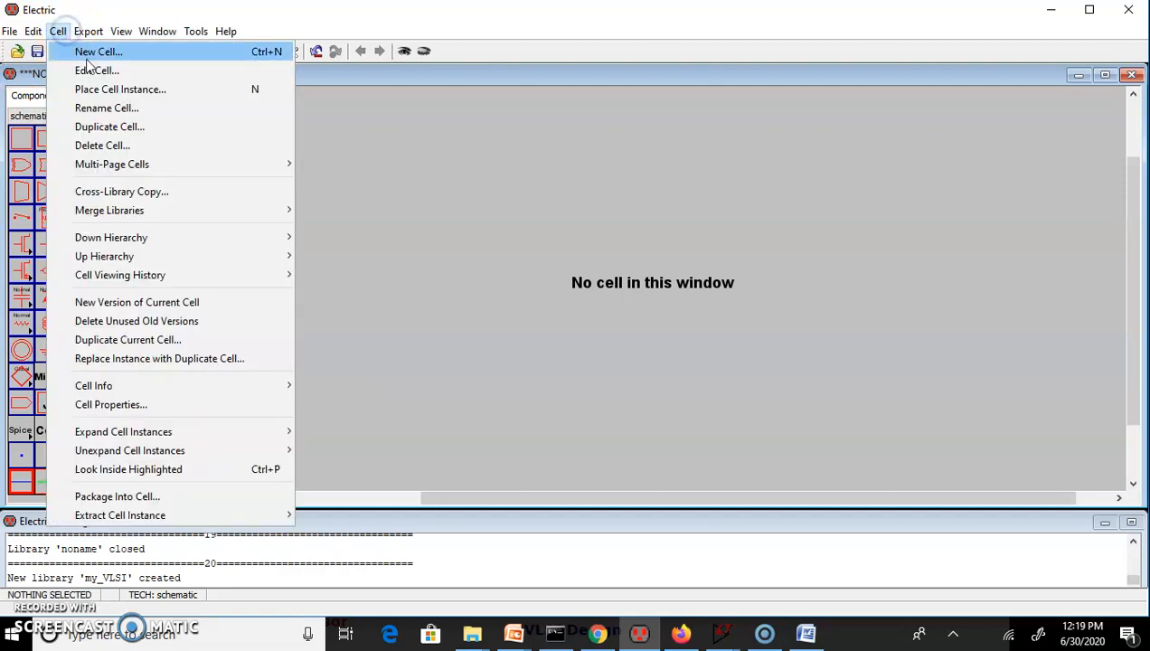
left_click(89, 58)
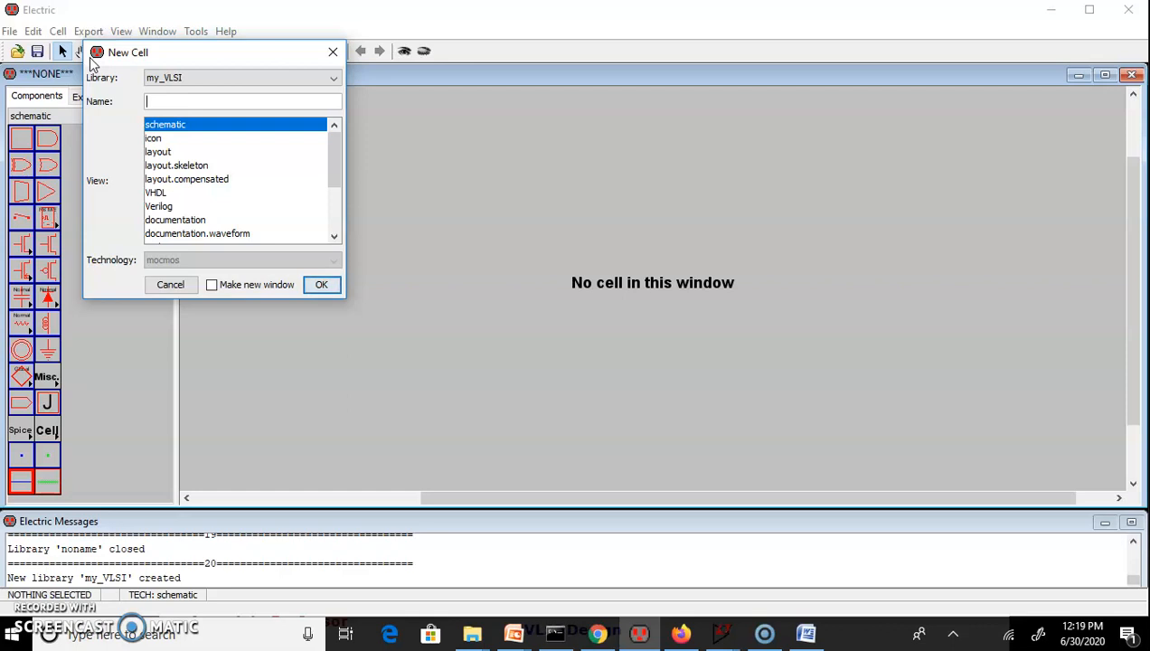
type("my_inv")
left_click(306, 285)
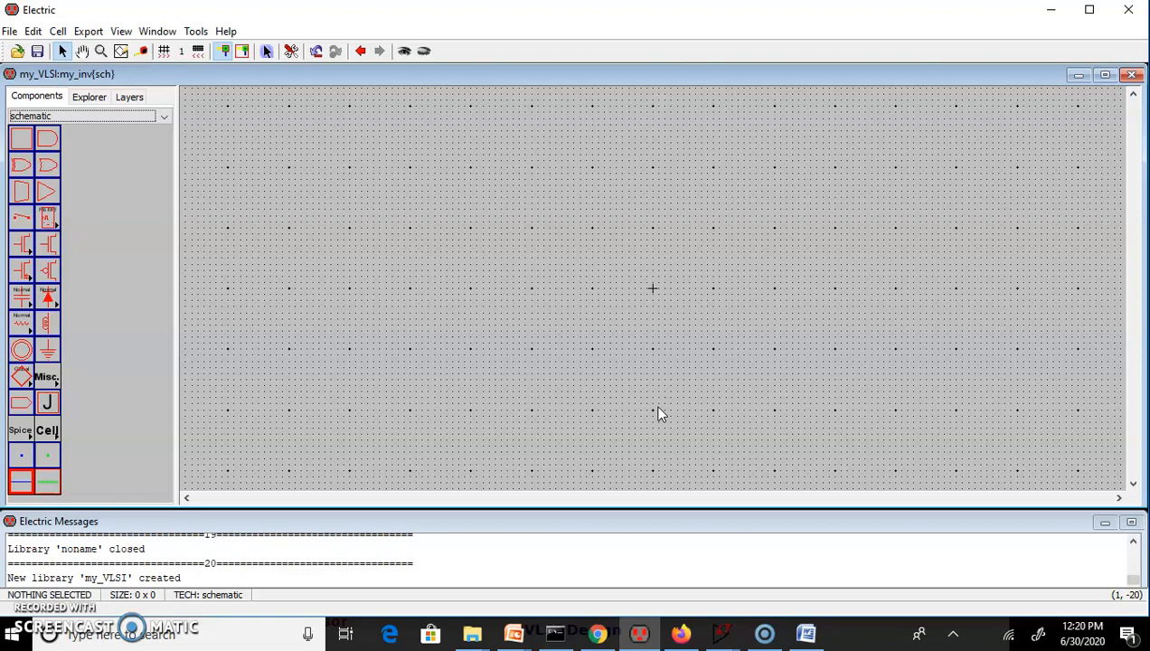
- Place an nMOS transistor left of the cell origin and a pMOS transistor directly above it
left_click(47, 244)
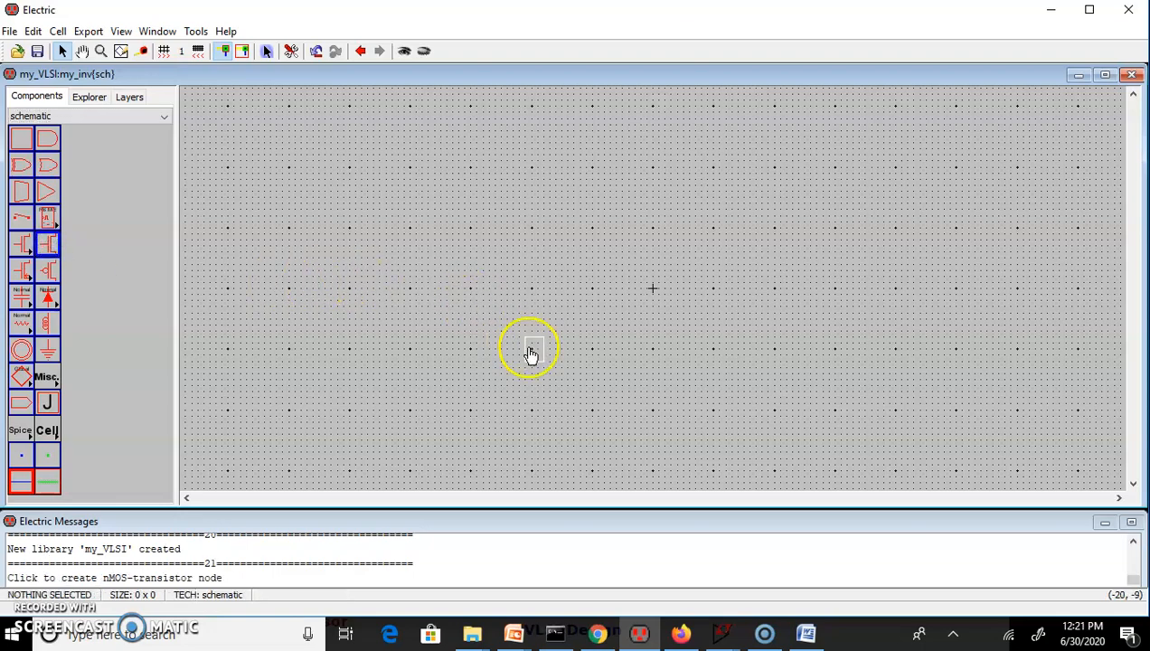
left_click(531, 333)
left_click(47, 271)
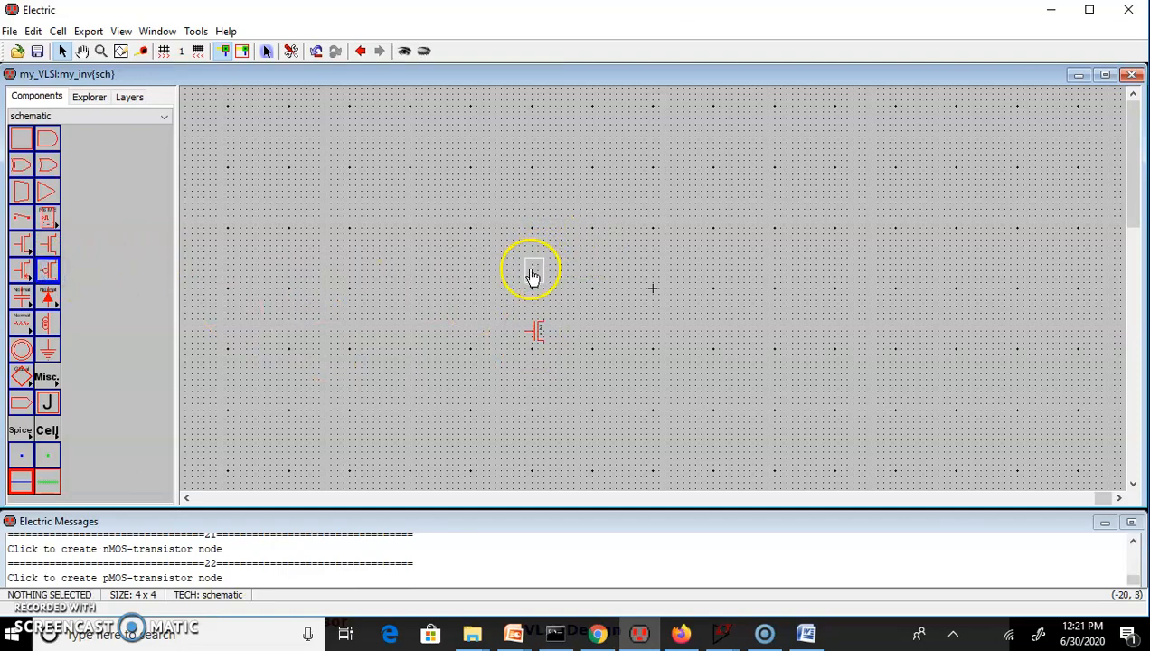
left_click(531, 274)
- Move the nMOS transistor up 3 units, closer to the pMOS transistor
left_click(100, 51)
left_click_drag(502, 248, 582, 360)
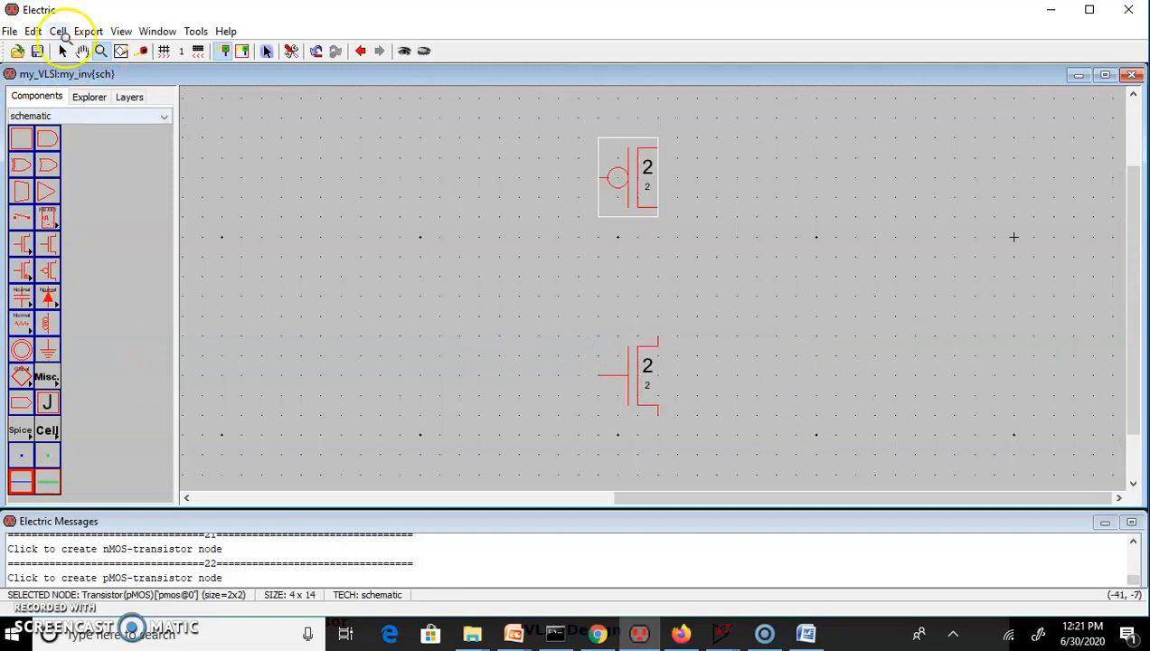
left_click(63, 52)
left_click_drag(658, 401, 663, 328)
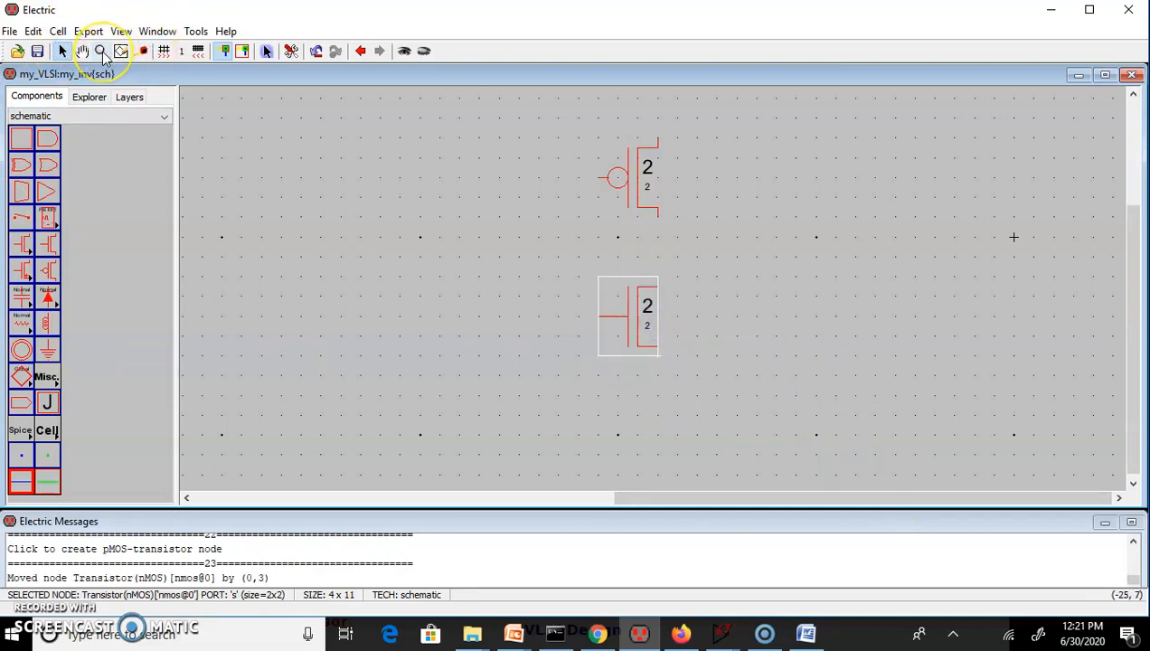
left_click(472, 273)
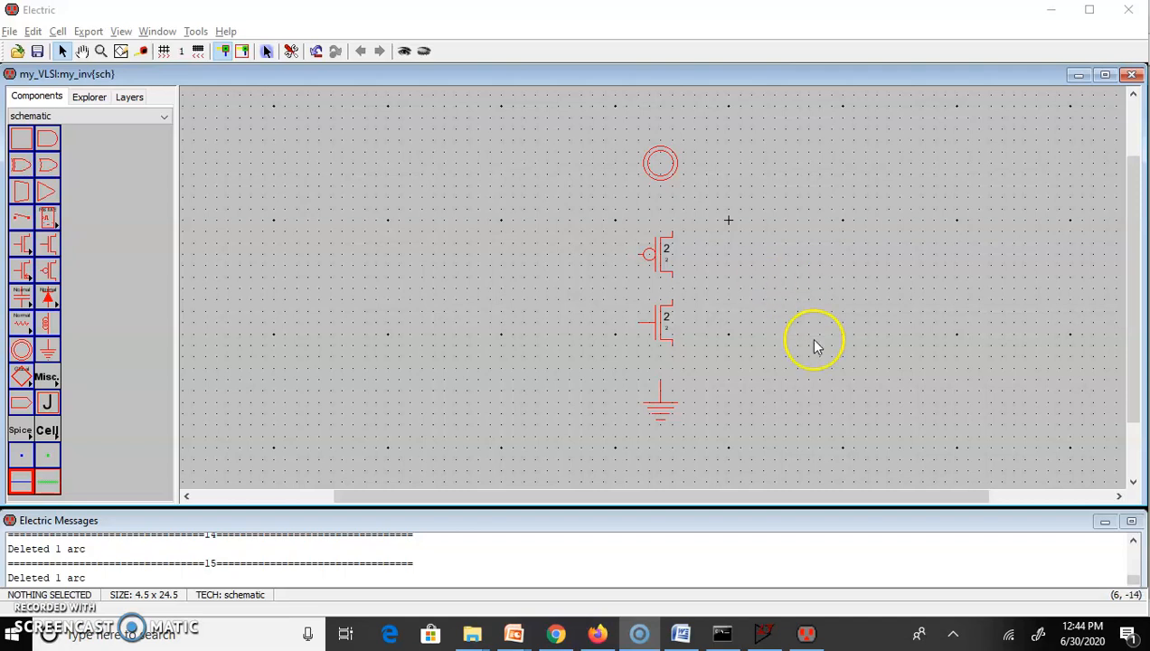
- Set the nMOS transistor's width to 10 and the pMOS transistor's width to 20
double_click(662, 322)
type("10")
left_click(687, 427)
double_click(660, 258)
type("20")
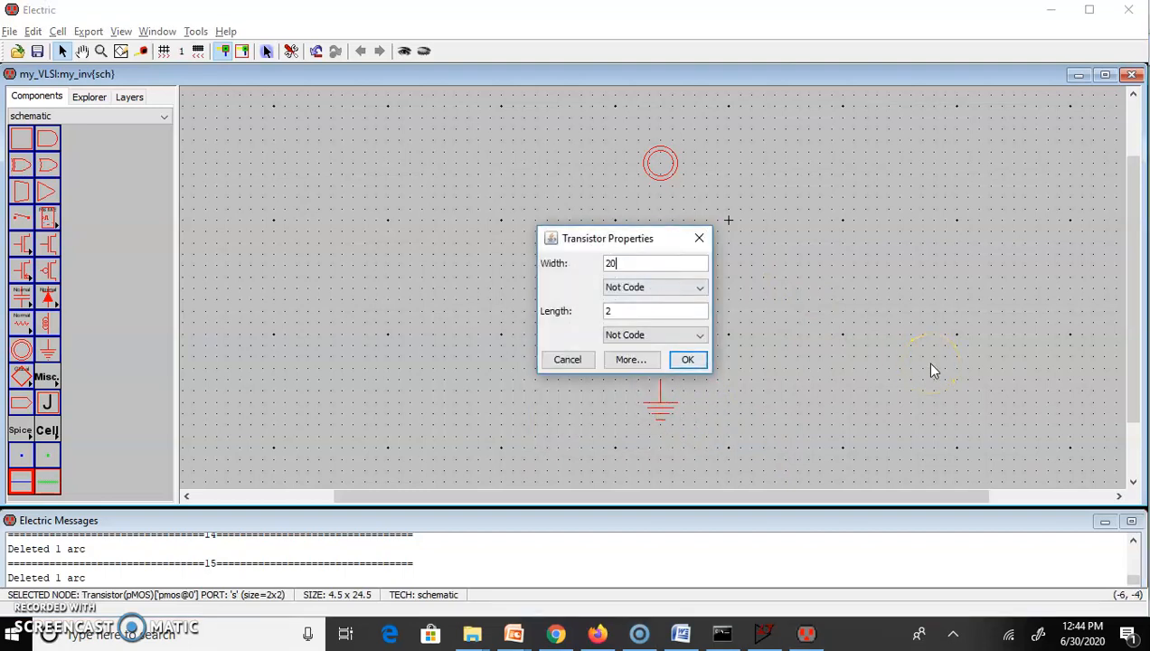
left_click(698, 360)
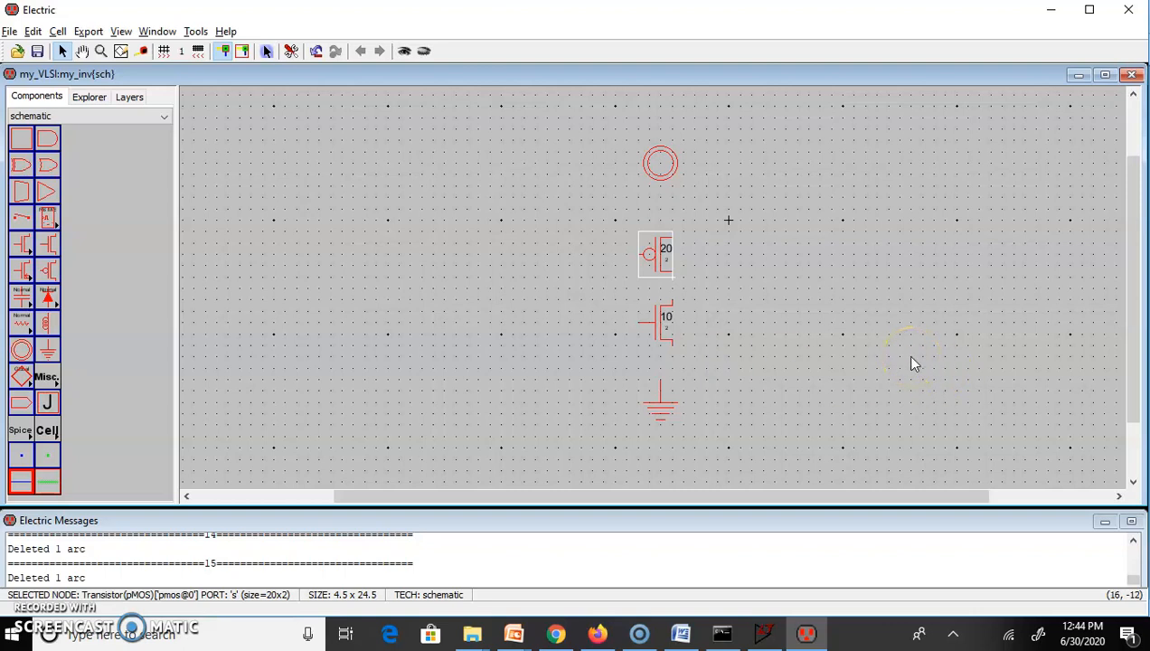
- Wire the pMOS gate to the nMOS gate with a path that runs out to the left of both transistors
left_click(637, 258)
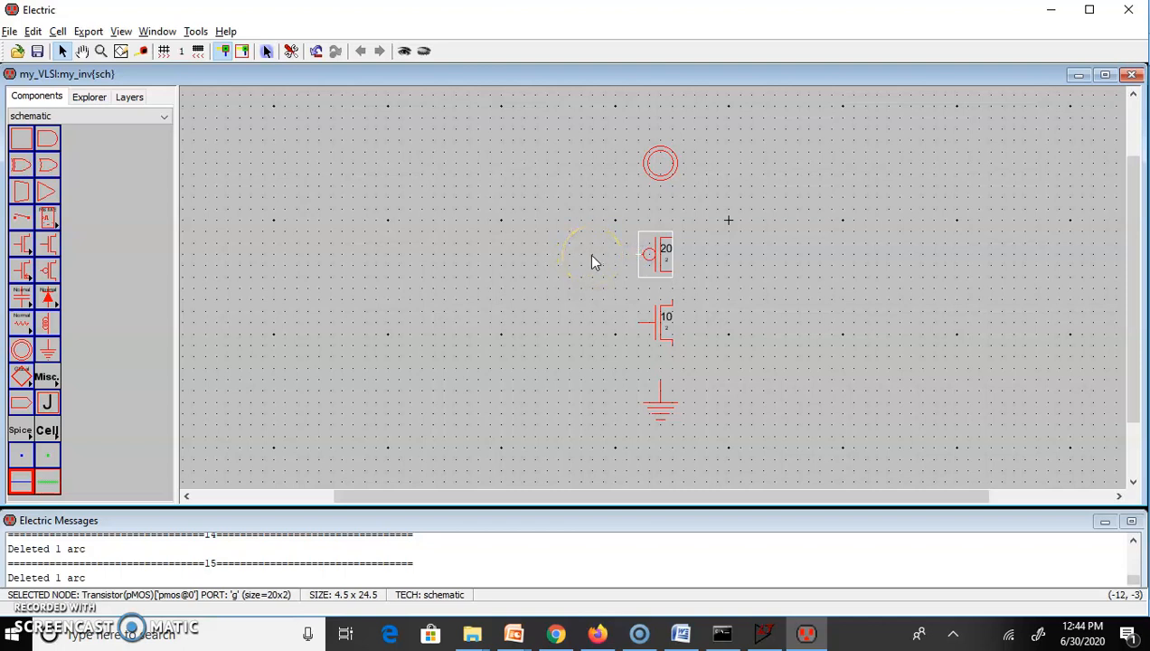
right_click(592, 256)
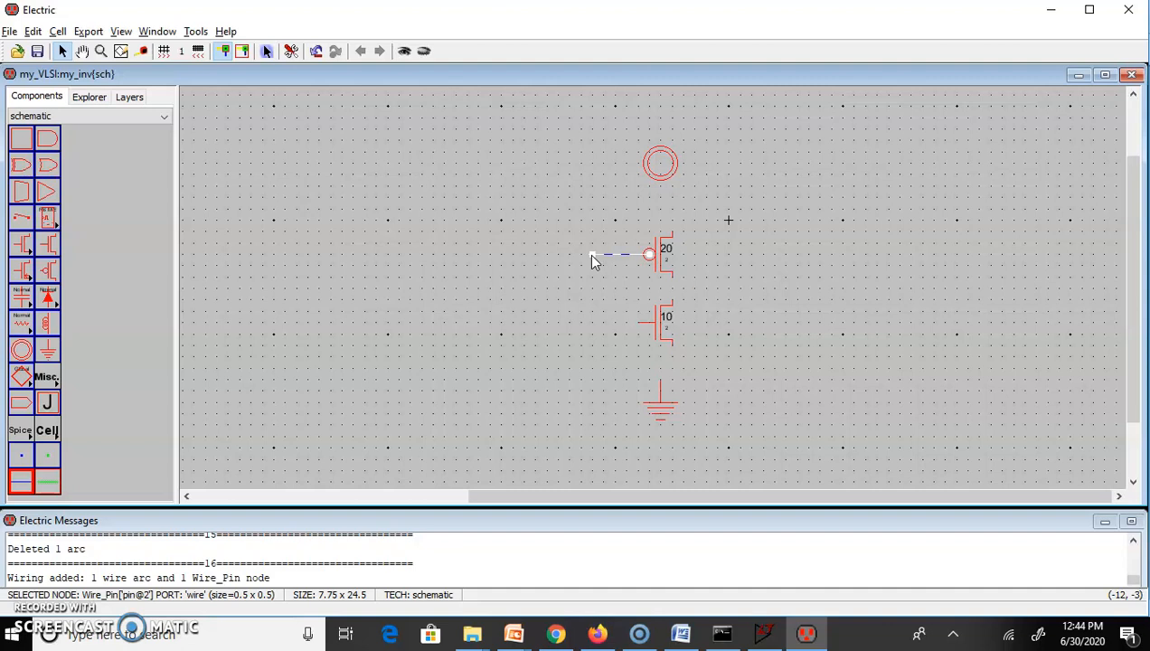
right_click(590, 326)
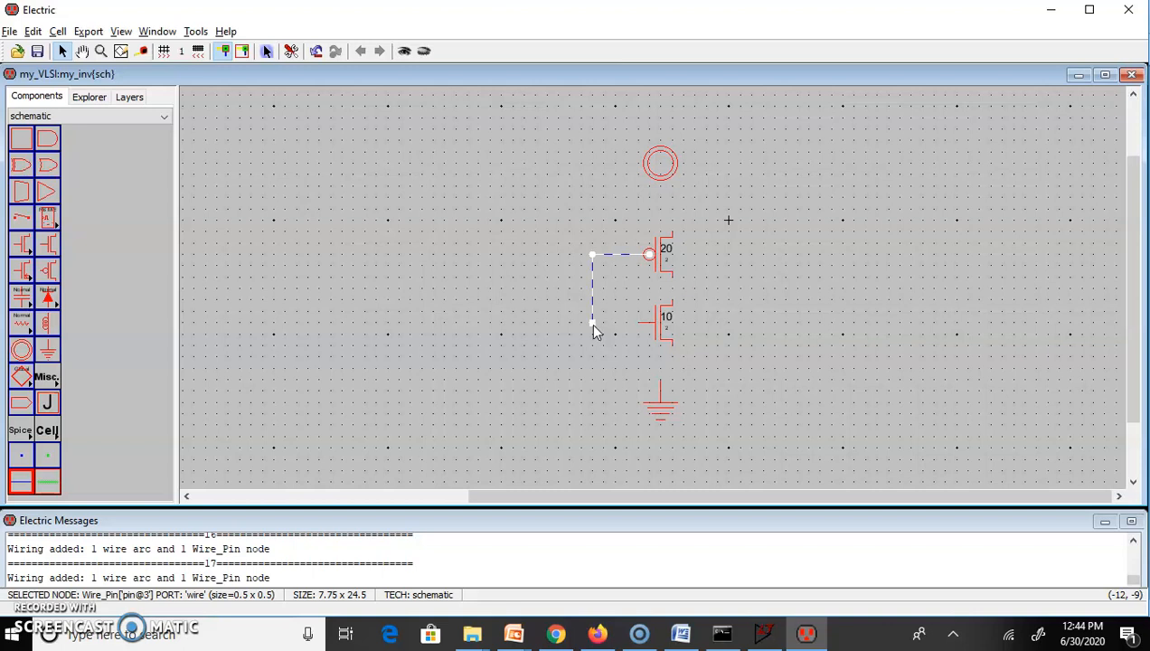
left_click(634, 328)
right_click(640, 323)
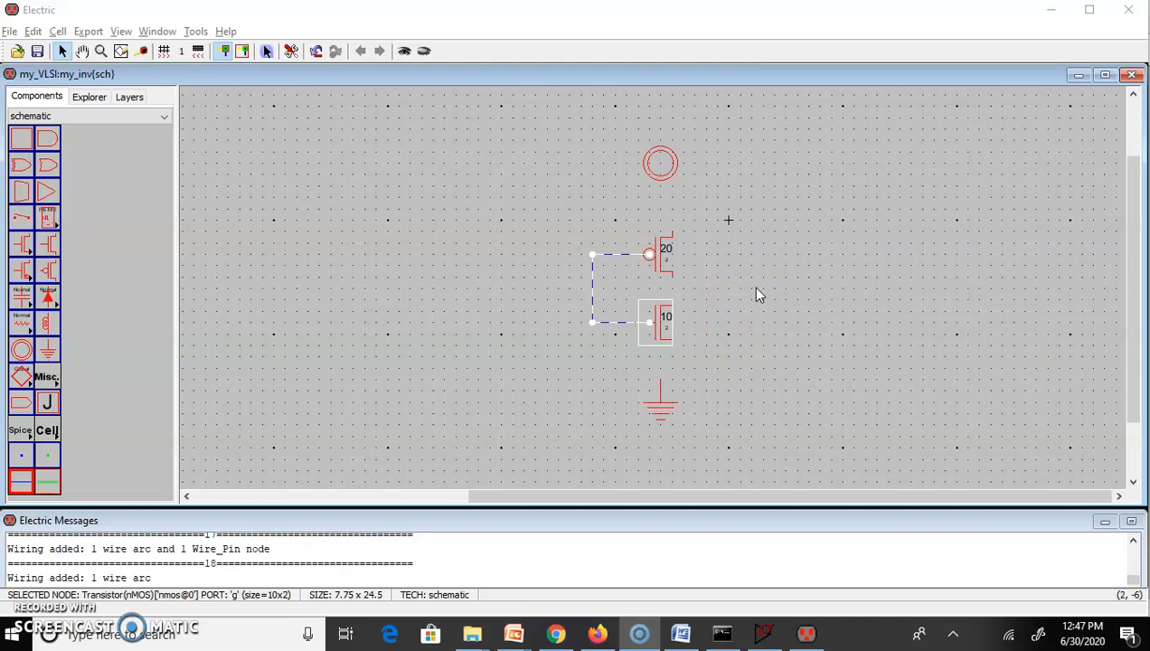
- Wire the lower terminal of the pMOS transistor to the upper terminal of the nMOS transistor
left_click(672, 284)
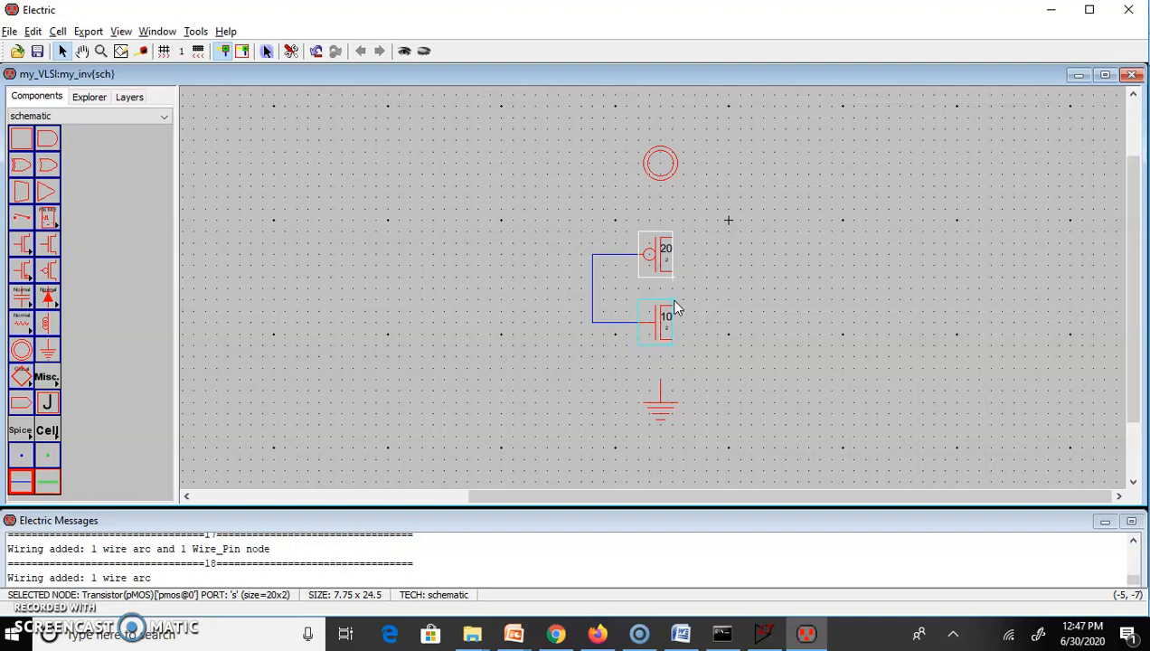
right_click(673, 306)
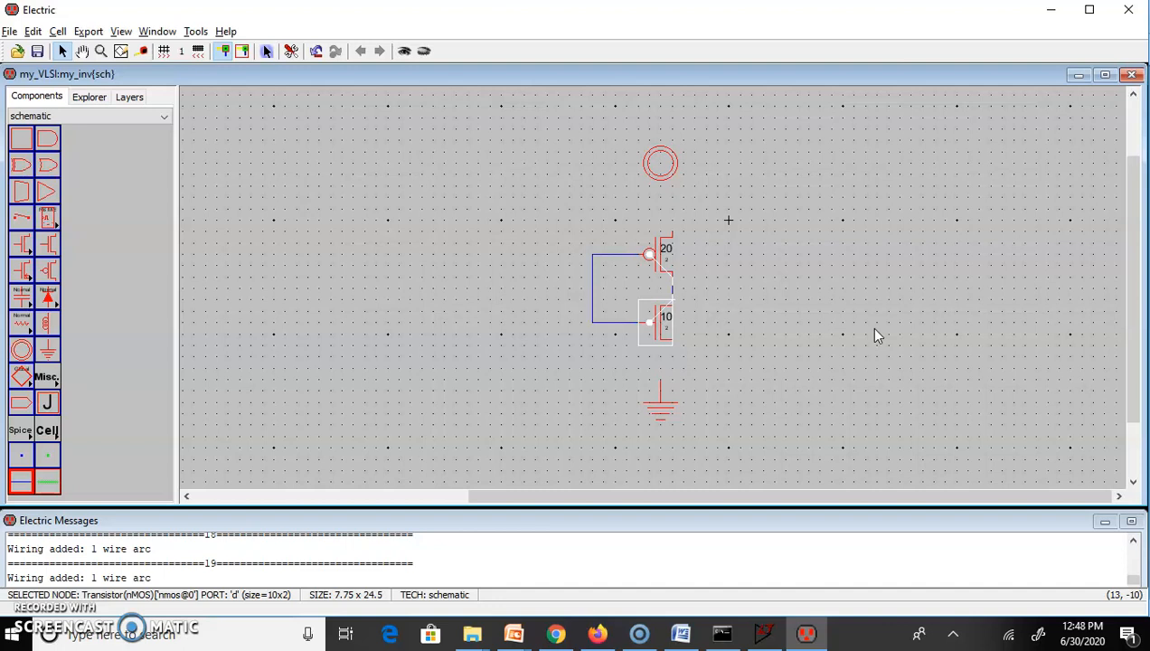
left_click(874, 329)
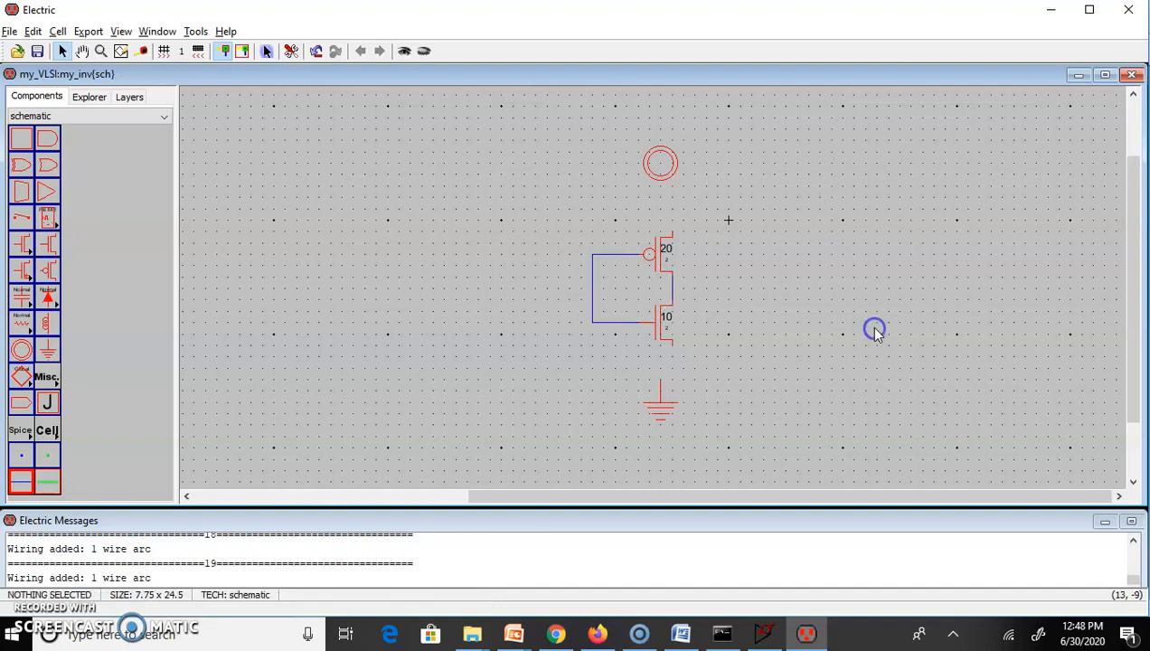
- Shift the ground and power symbols 1 unit right, wiring ground to the nMOS source and power to the pMOS upper terminal
left_click_drag(657, 393, 672, 399)
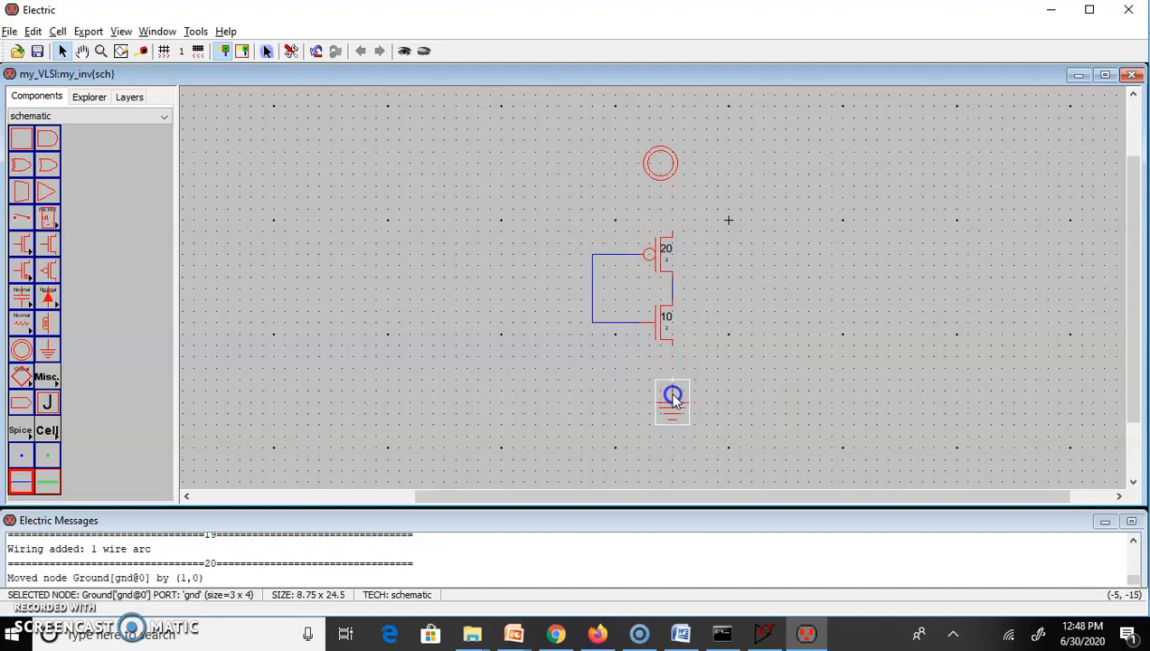
right_click(671, 343)
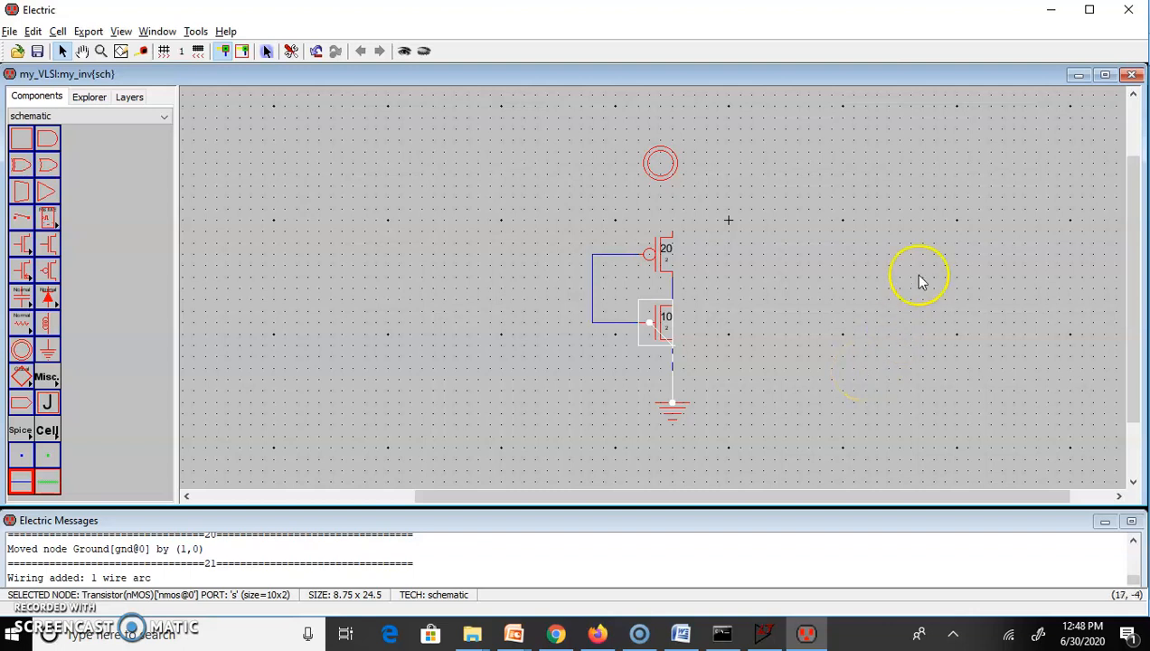
left_click(667, 177)
left_click_drag(667, 177, 673, 174)
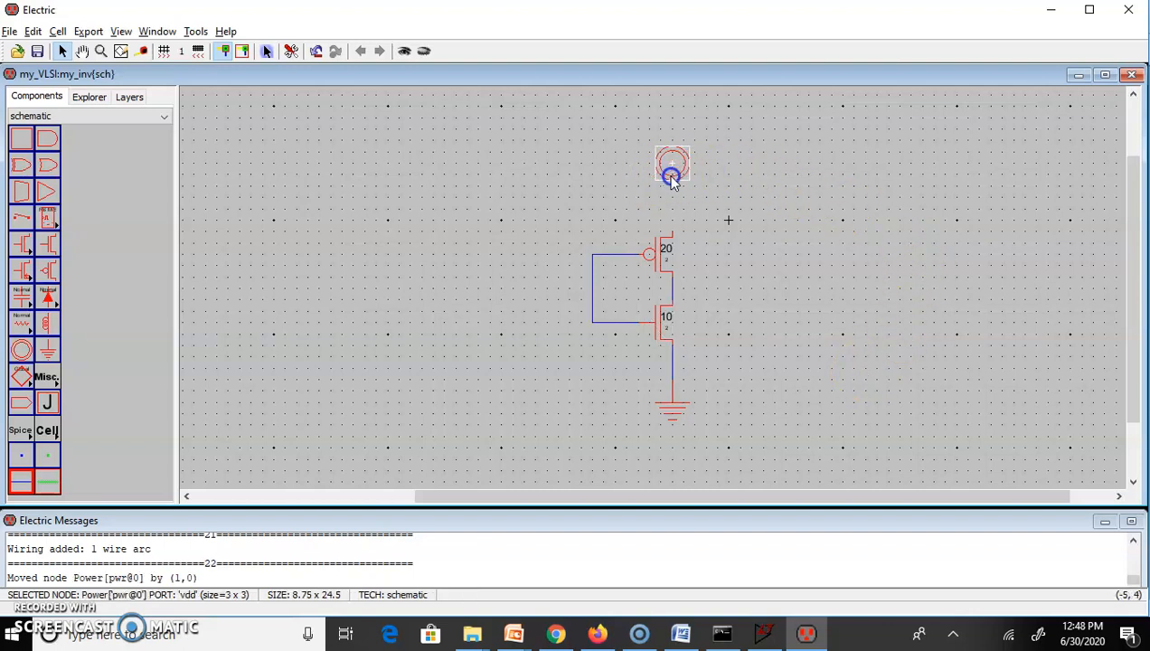
right_click_drag(676, 186, 677, 235)
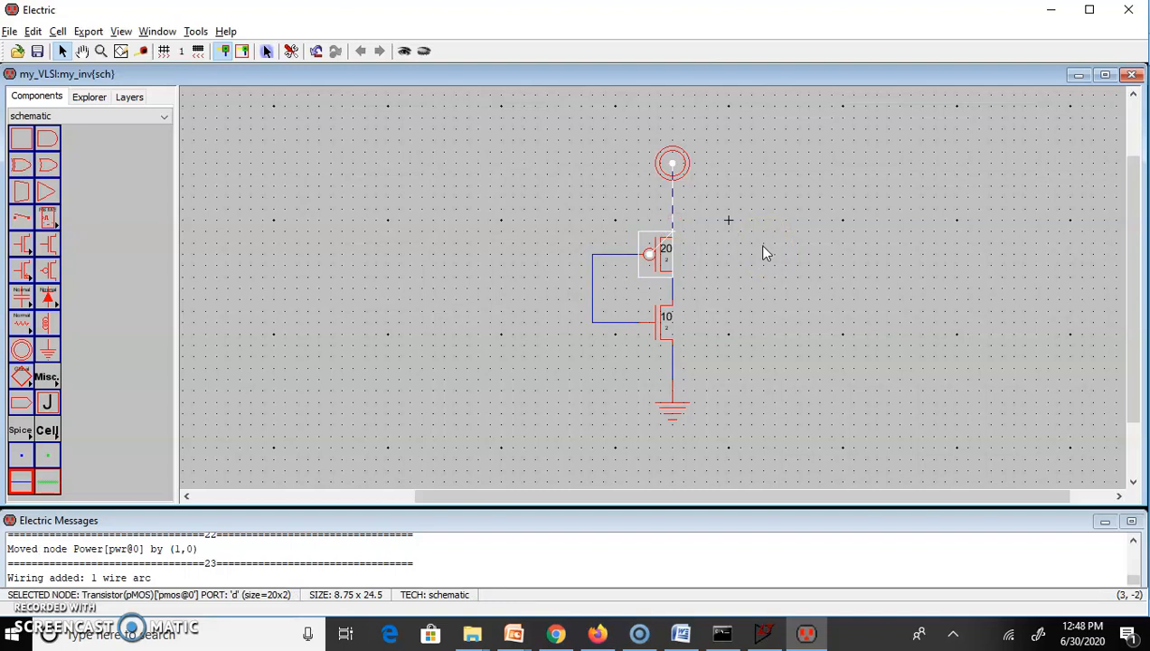
- Branch a short wire to the left from the middle of the vertical wire joining the two gates
left_click(594, 294)
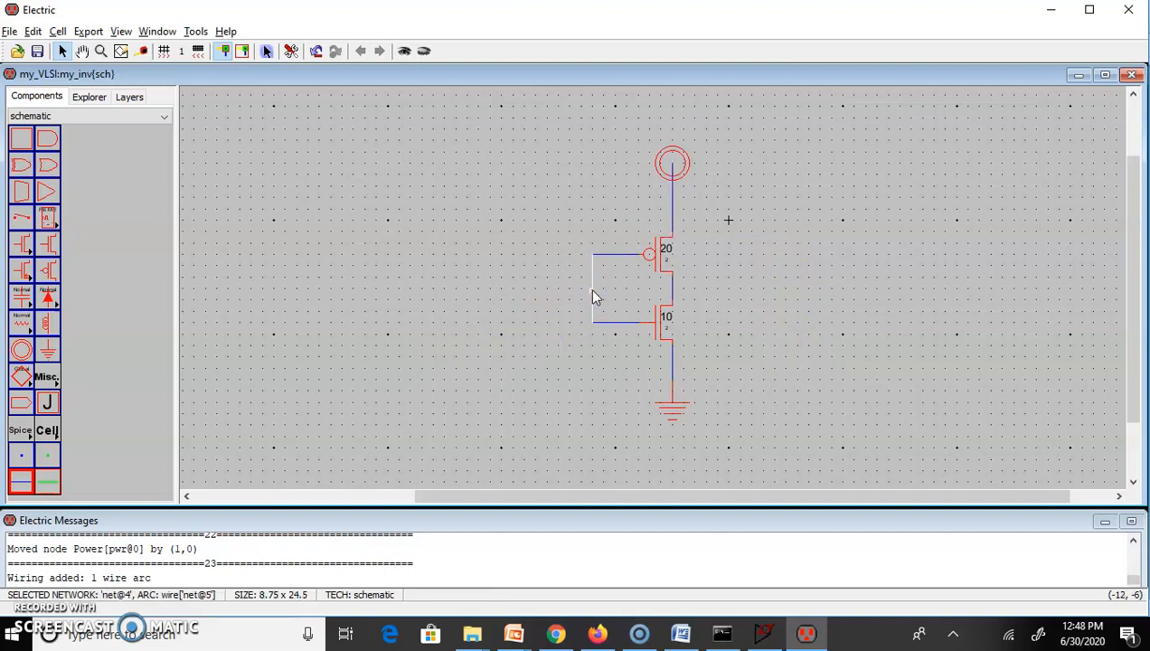
left_click(573, 292)
right_click(570, 289)
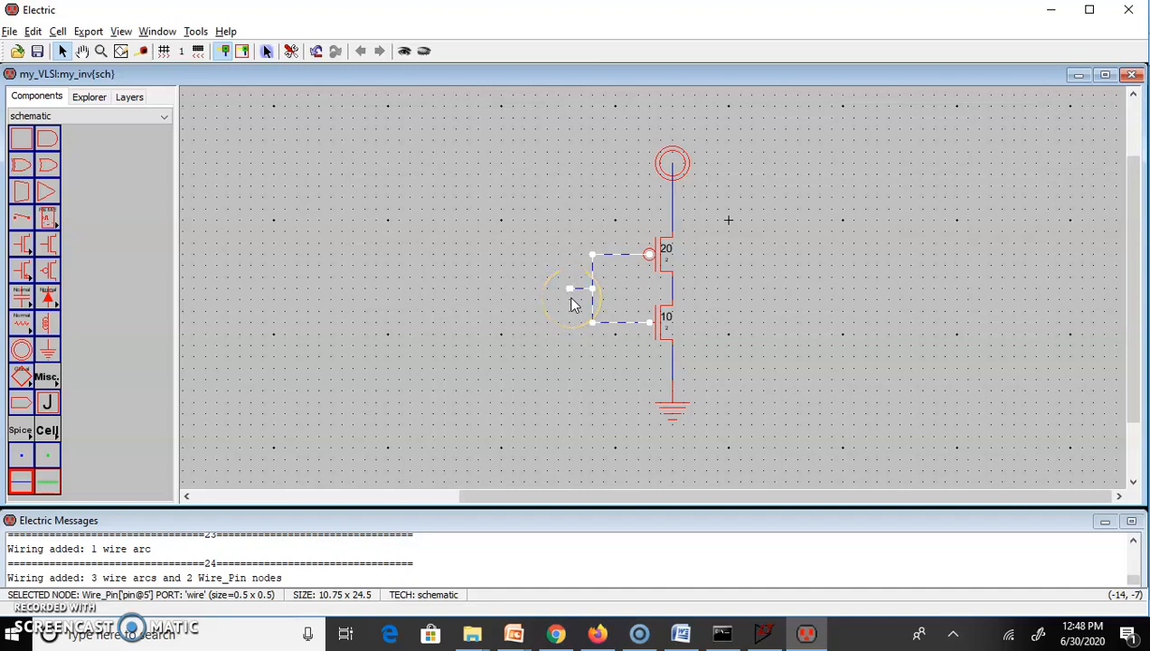
- Create an export named A with input characteristics on the end of the gate branch wire
key("ctrl+e")
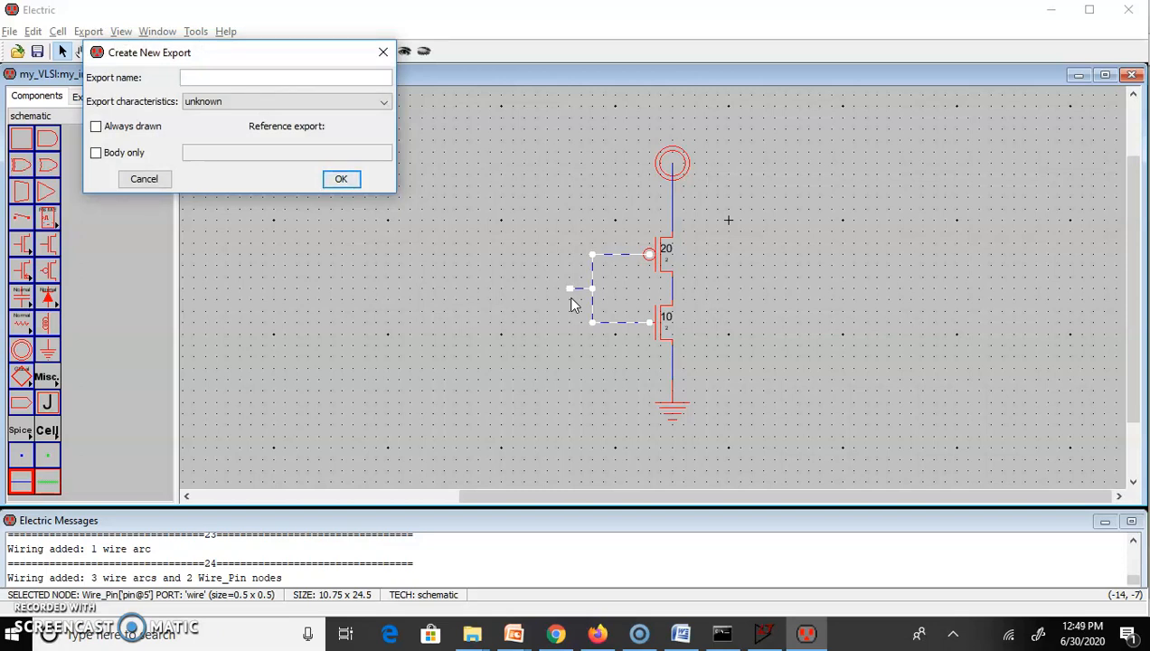
type("A")
key("Tab")
key("Down")
left_click(576, 291)
left_click(345, 179)
- Branch a short wire to the right between the two transistors and export its end as B with output characteristics
left_click(673, 290)
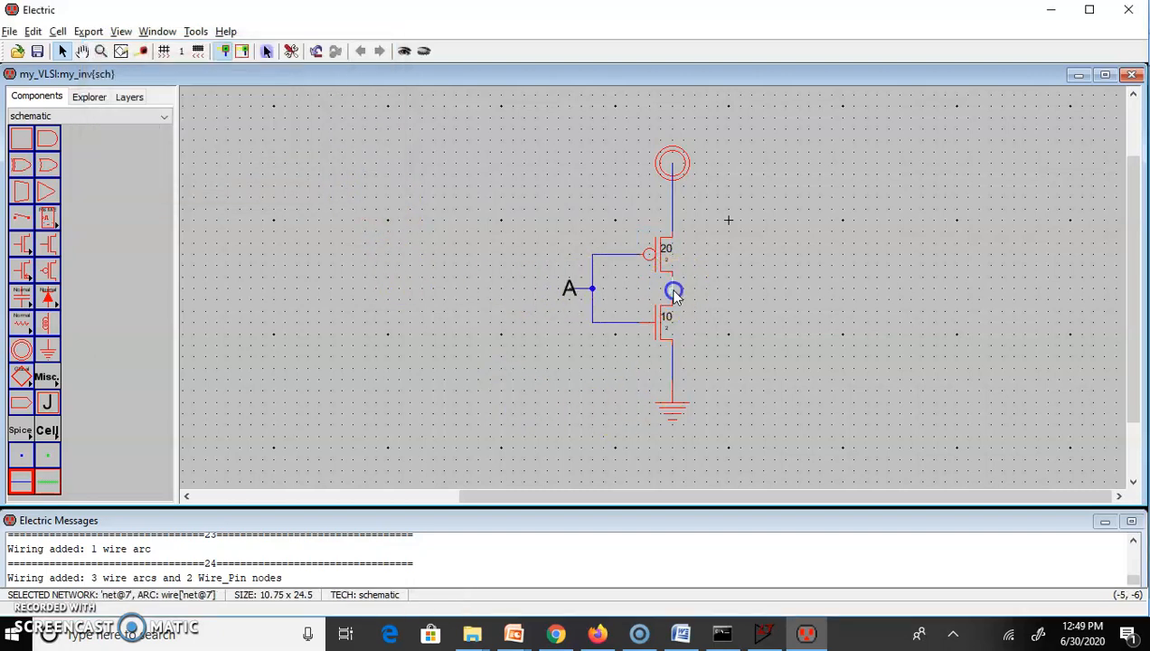
right_click(695, 290)
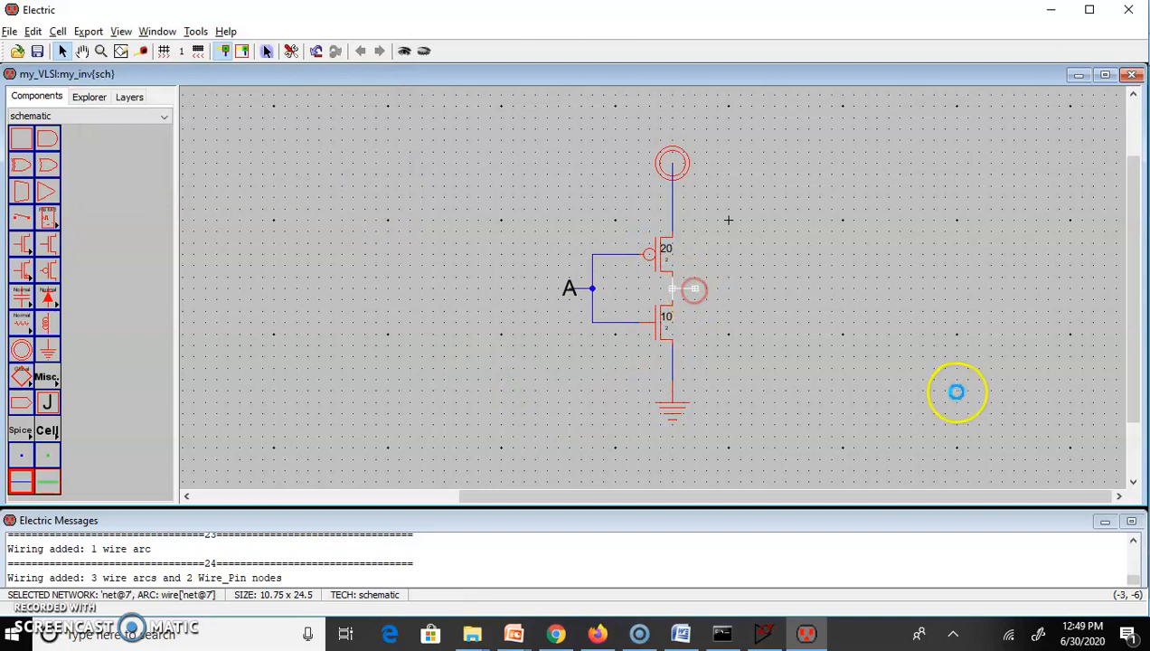
key("ctrl+e")
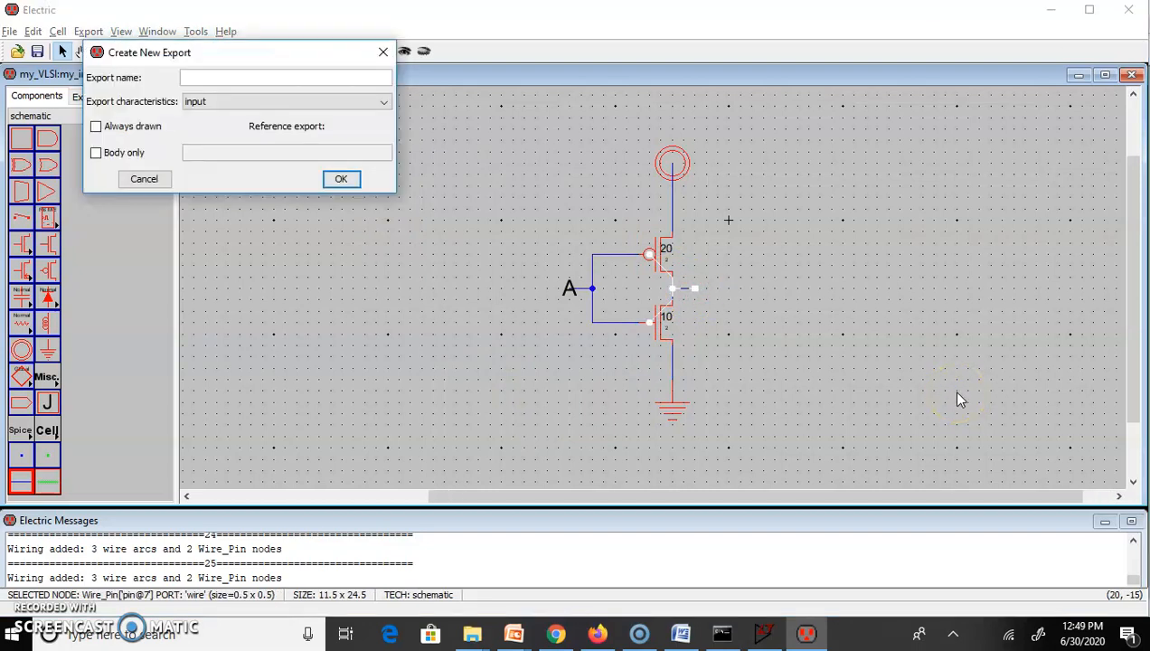
type("B")
key("Tab")
key("Down")
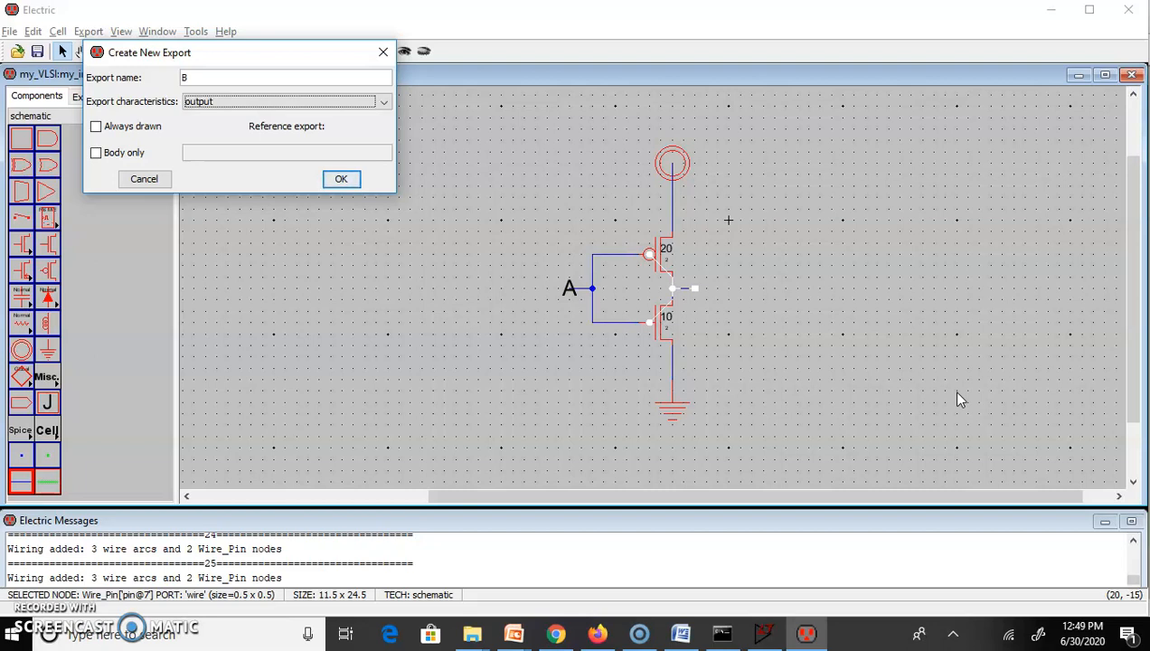
left_click(335, 180)
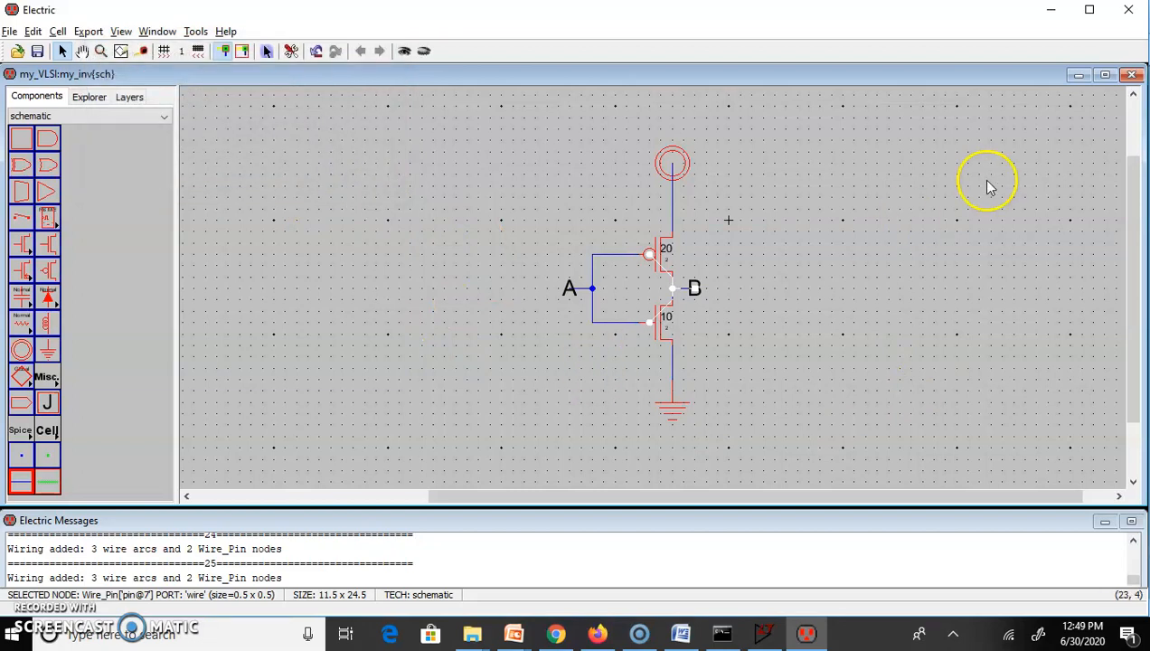
- Create an export named vdd with power characteristics on the power symbol
left_click(684, 170)
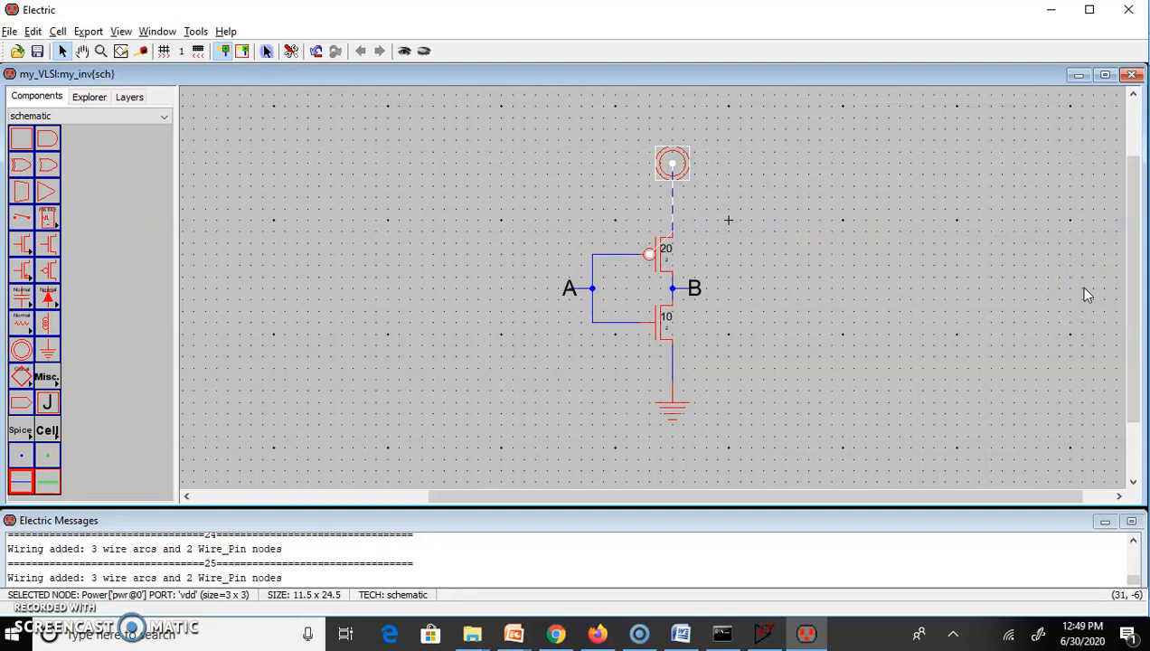
key("ctrl+e")
type("vdd")
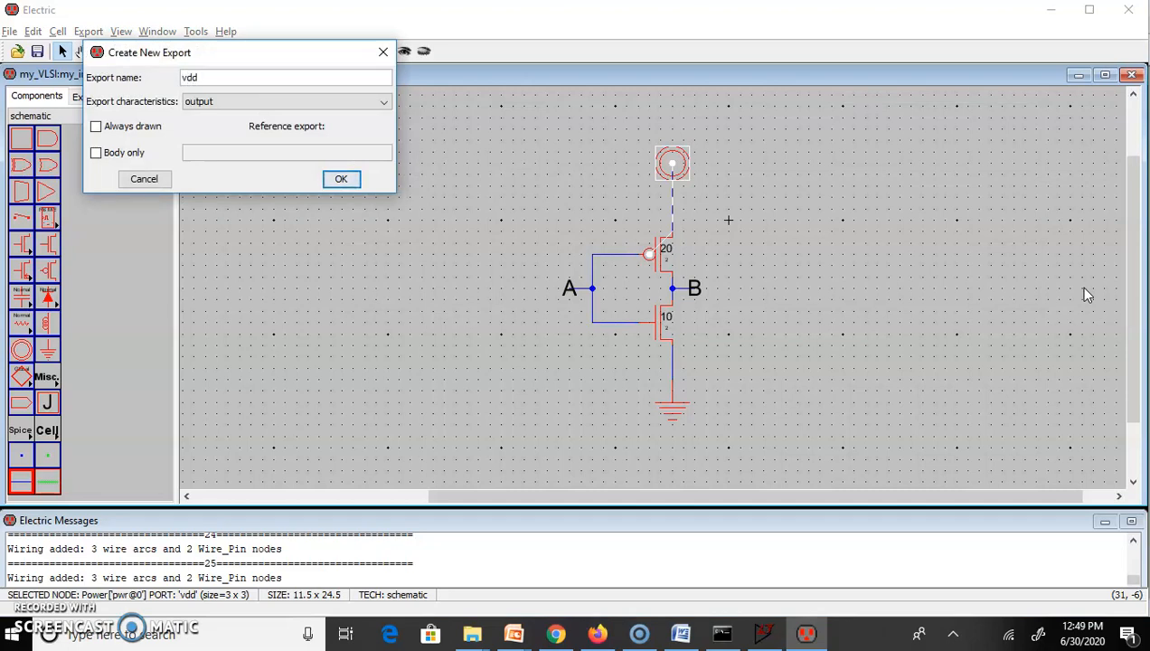
key("Tab")
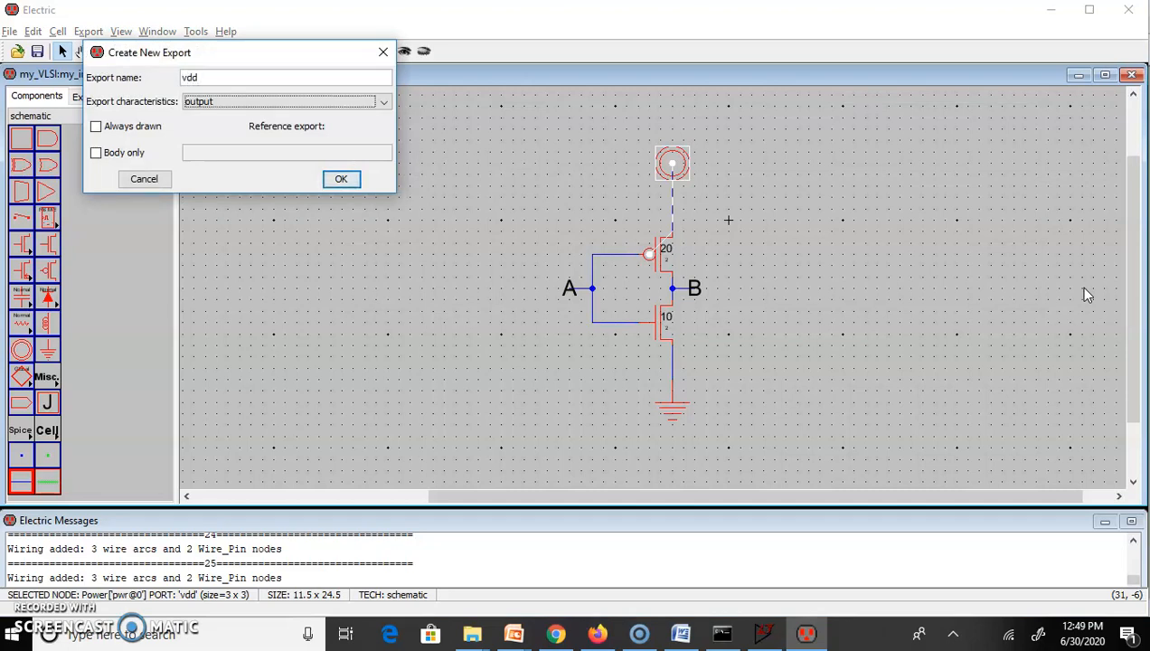
key("p")
left_click(341, 179)
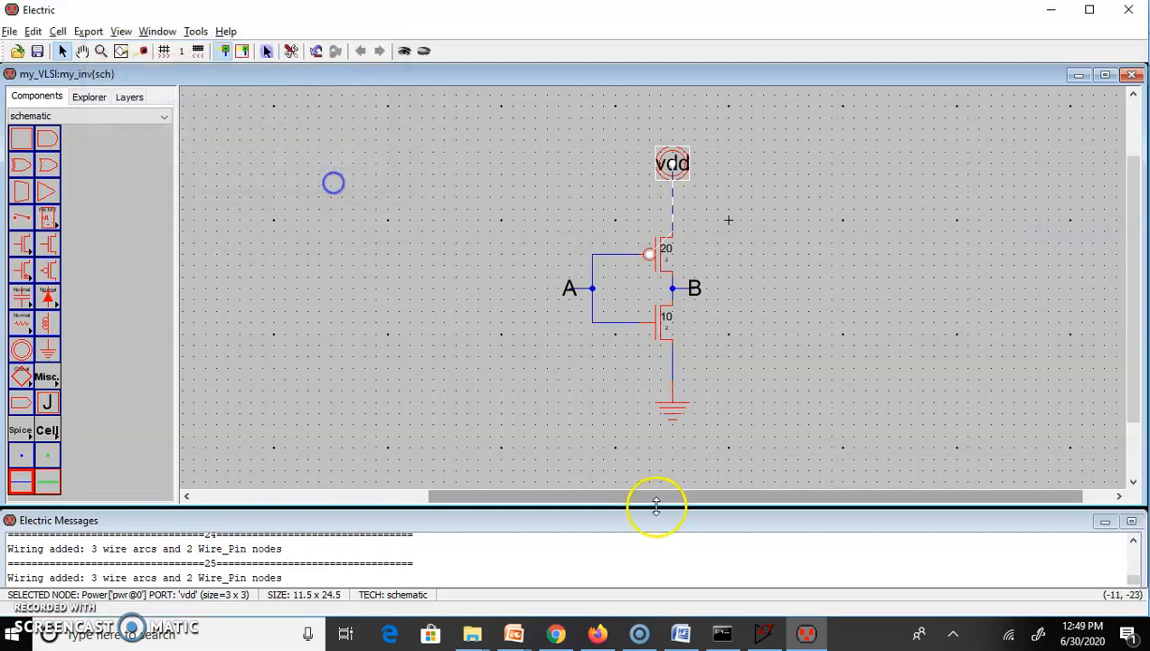
- Create an export named gnd with ground characteristics on the ground symbol
left_click(688, 413)
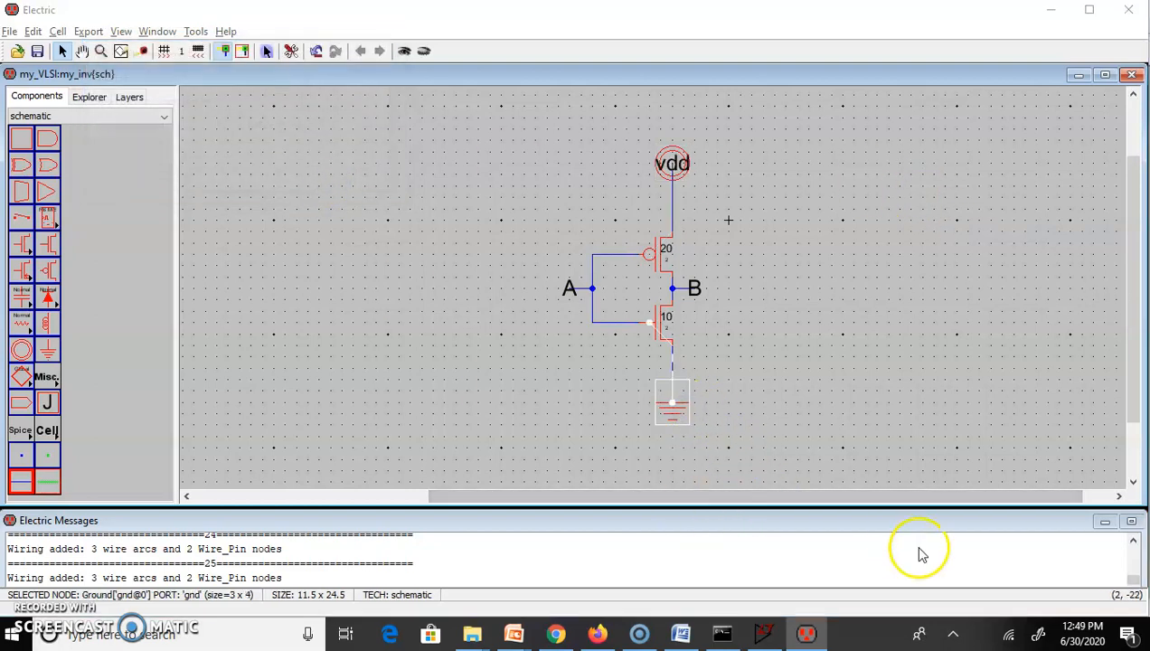
key("ctrl+e")
type("gnd")
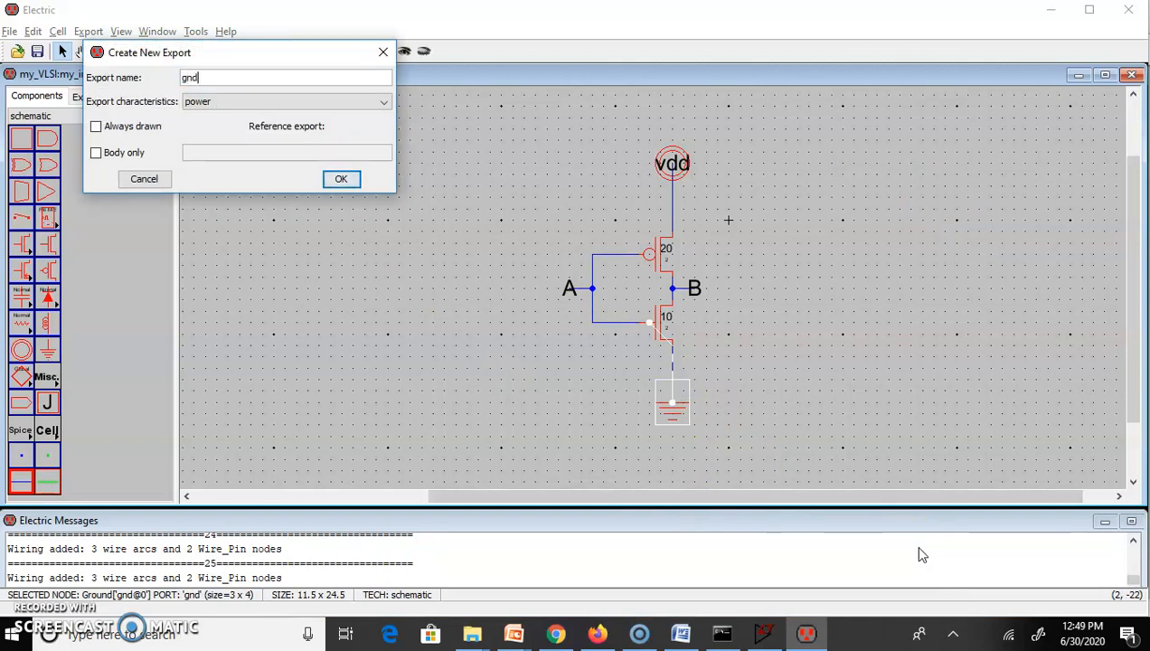
key("Tab")
key("Down")
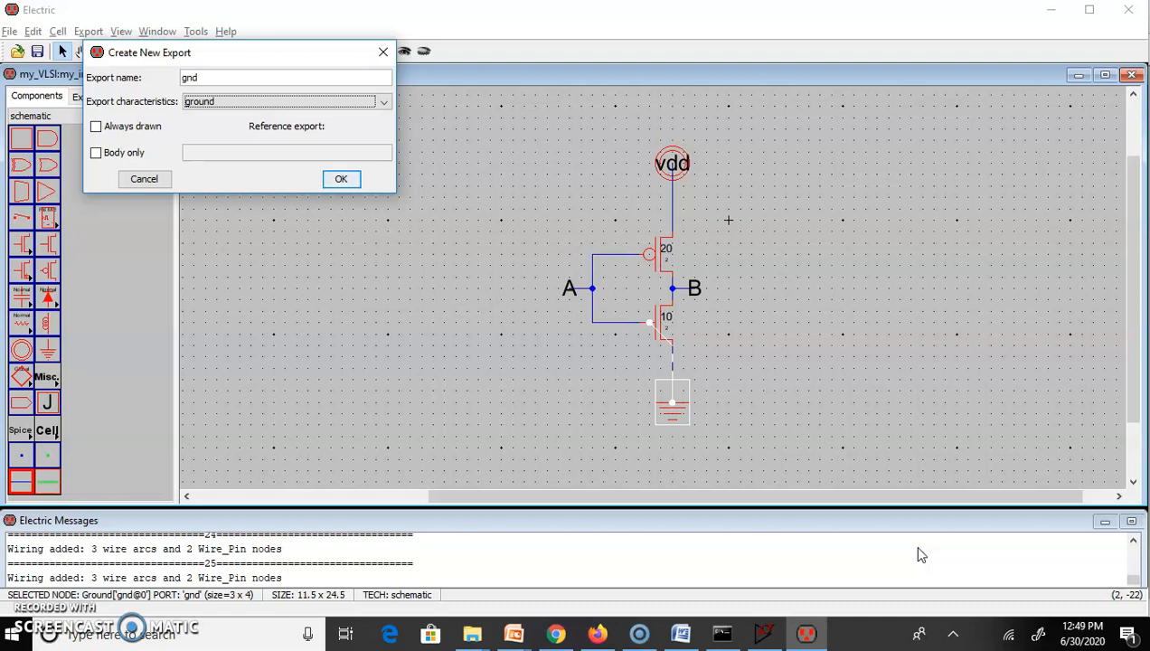
left_click(341, 179)
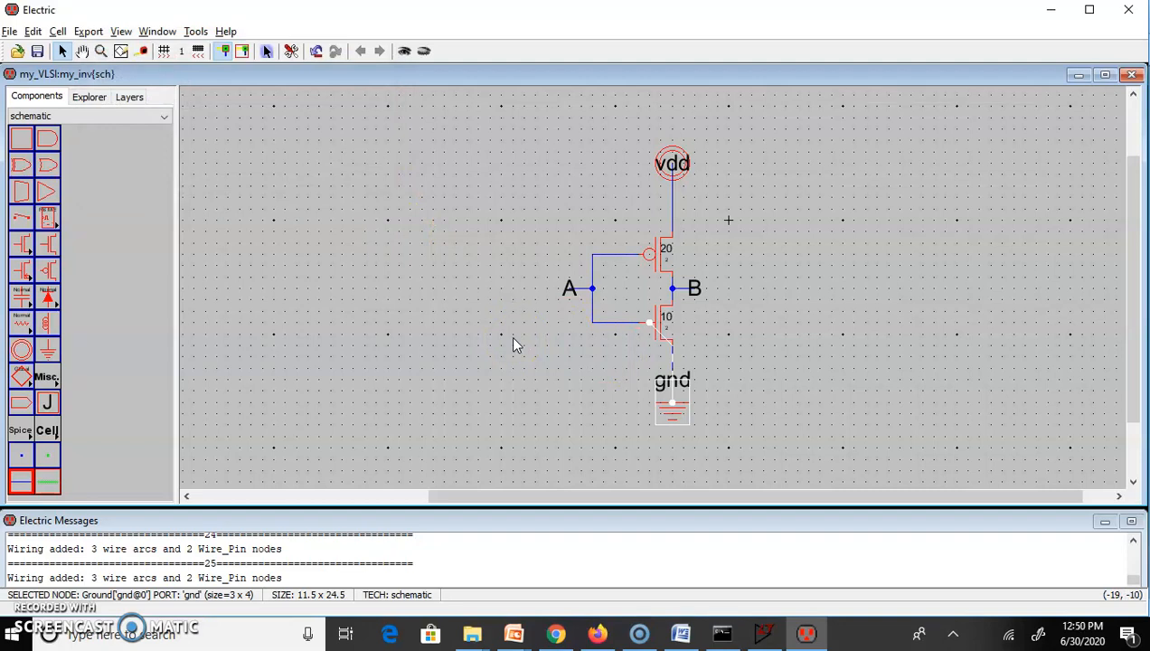
- Run the design rule check on the my_inv schematic and look through the library explorer's error list
key("F5")
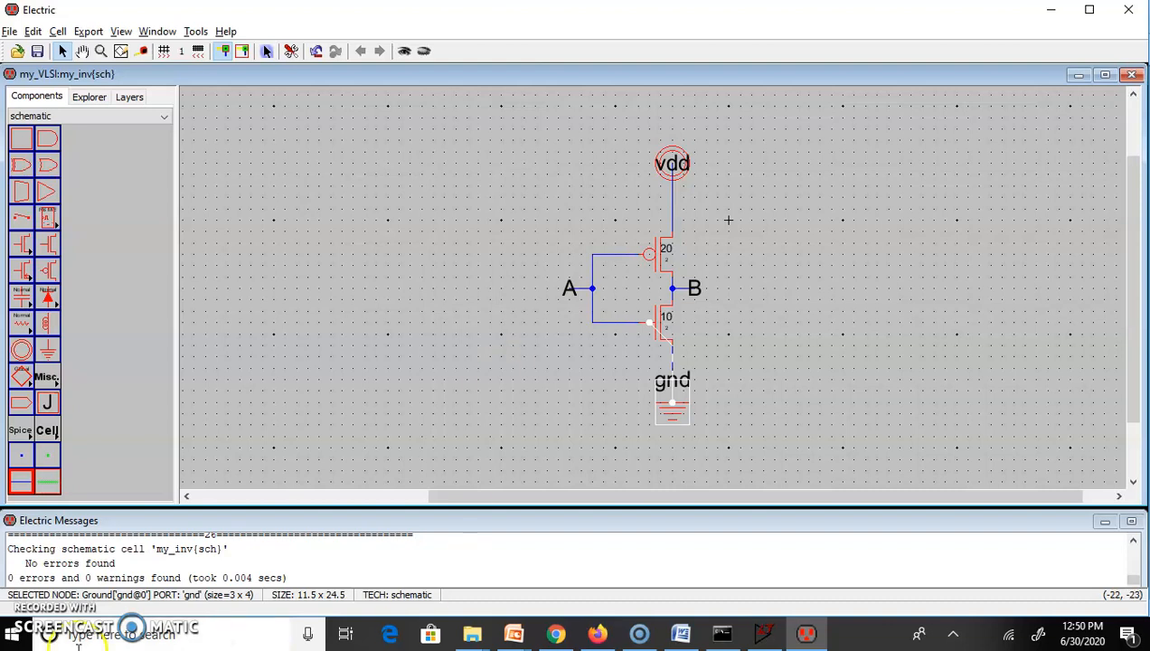
left_click(162, 579)
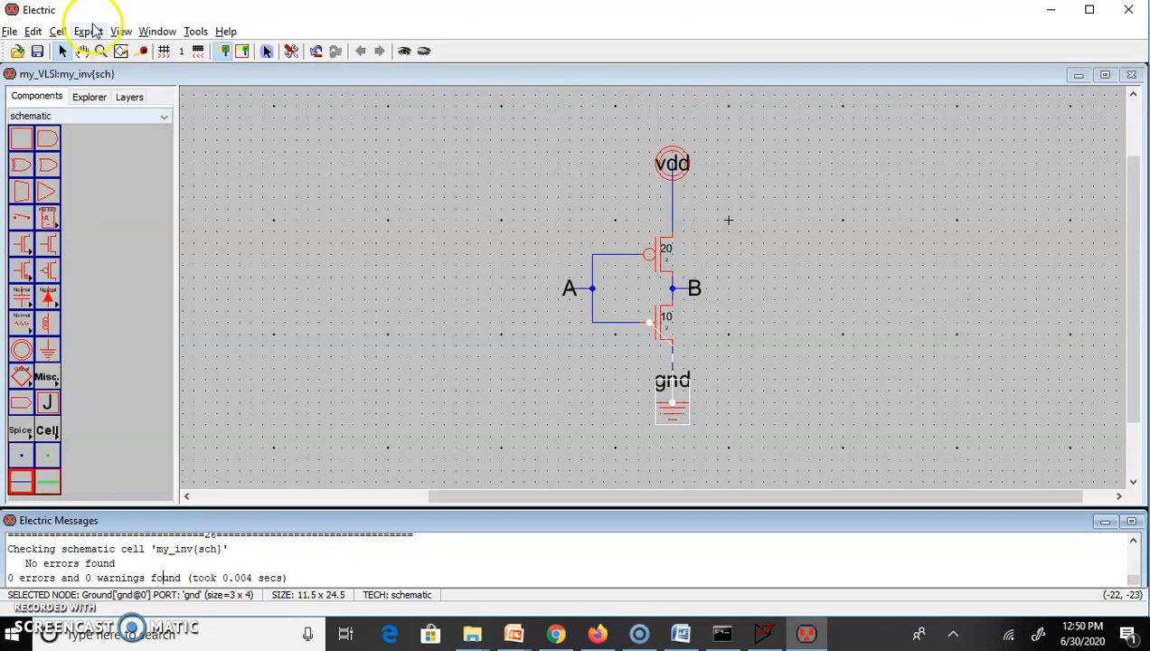
left_click(87, 97)
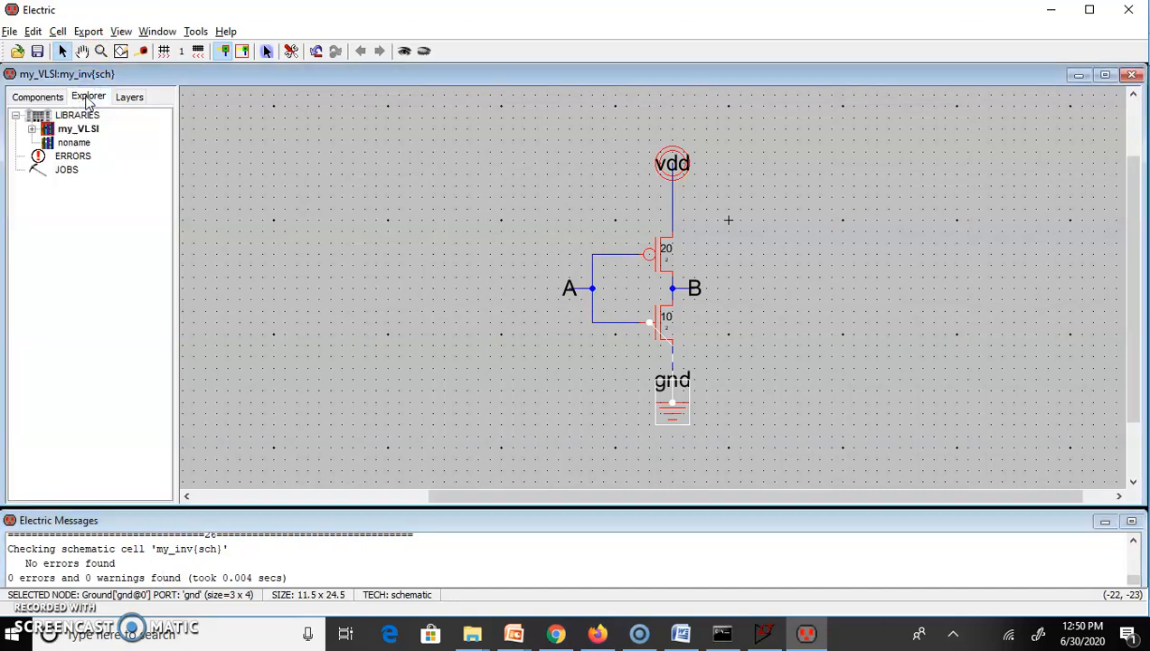
left_click(68, 158)
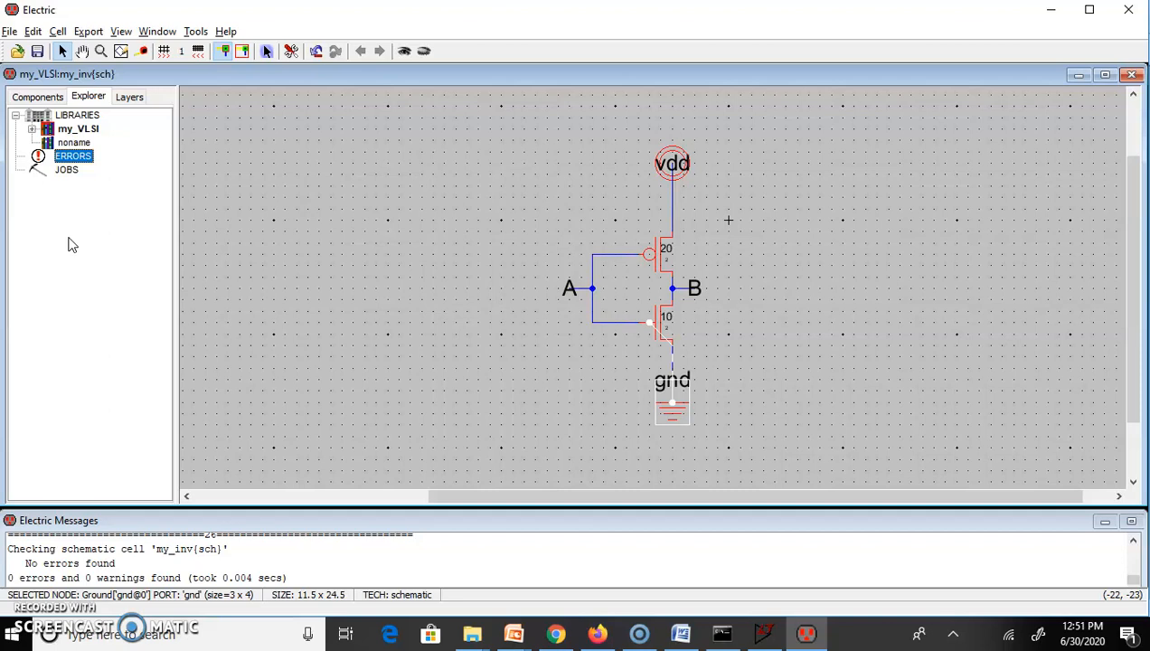
left_click(196, 32)
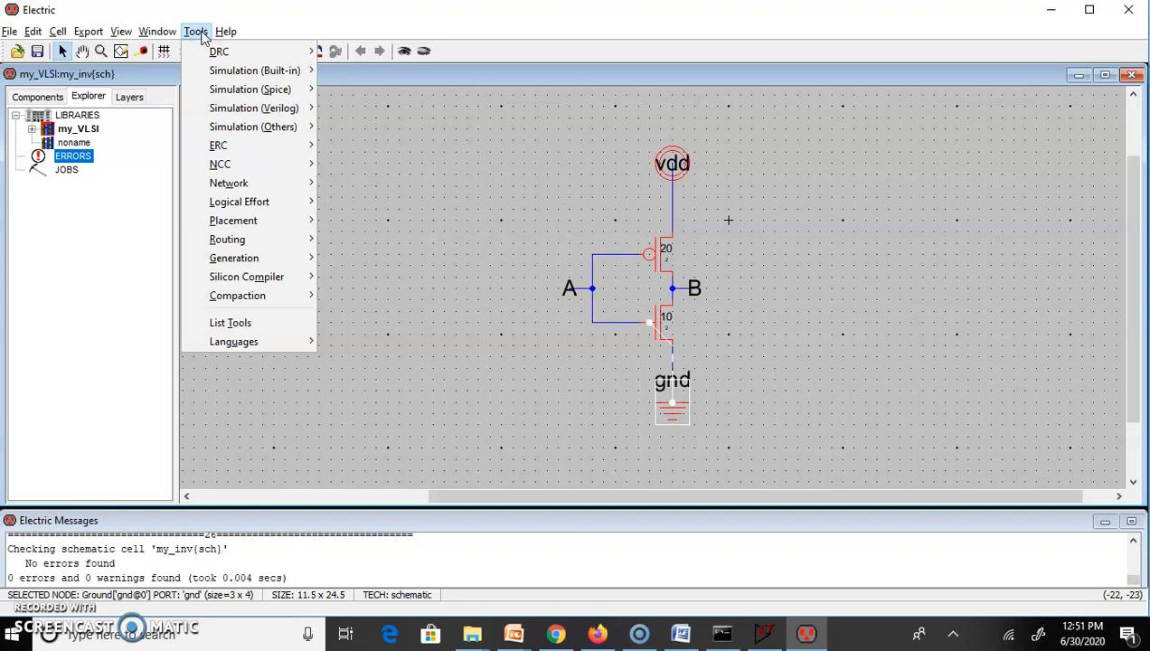
left_click(217, 53)
left_click_drag(272, 52, 413, 60)
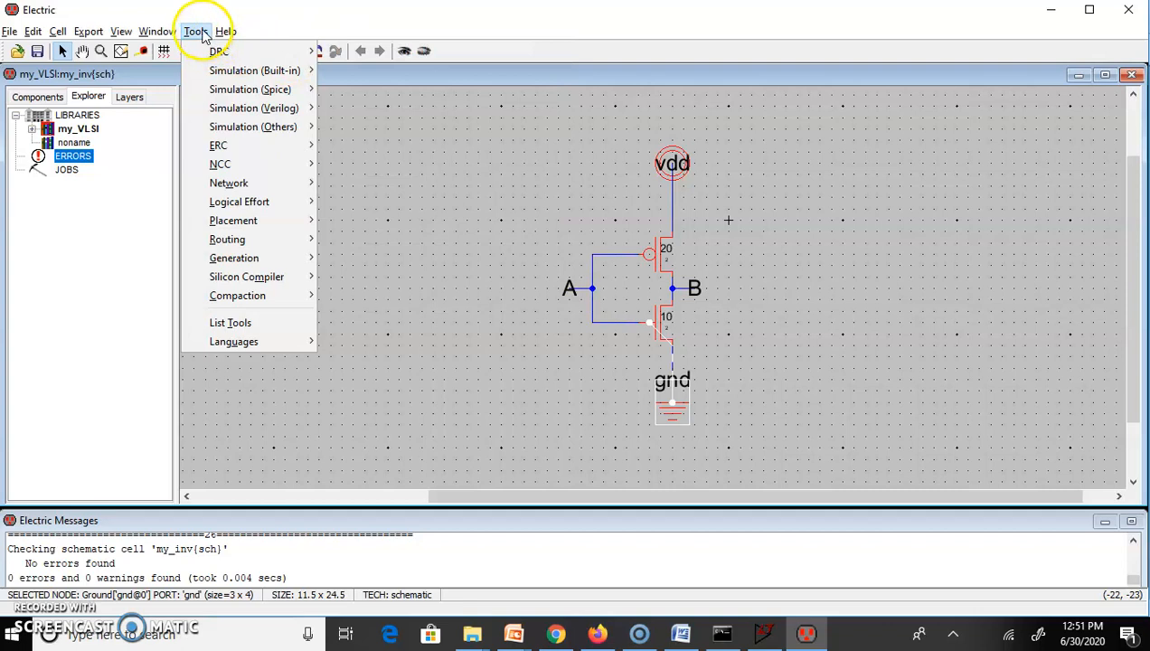
- Write the schematic's Spice deck as my_inv.spi in the Electric folder, overwriting the existing file
mouse_move(231, 91)
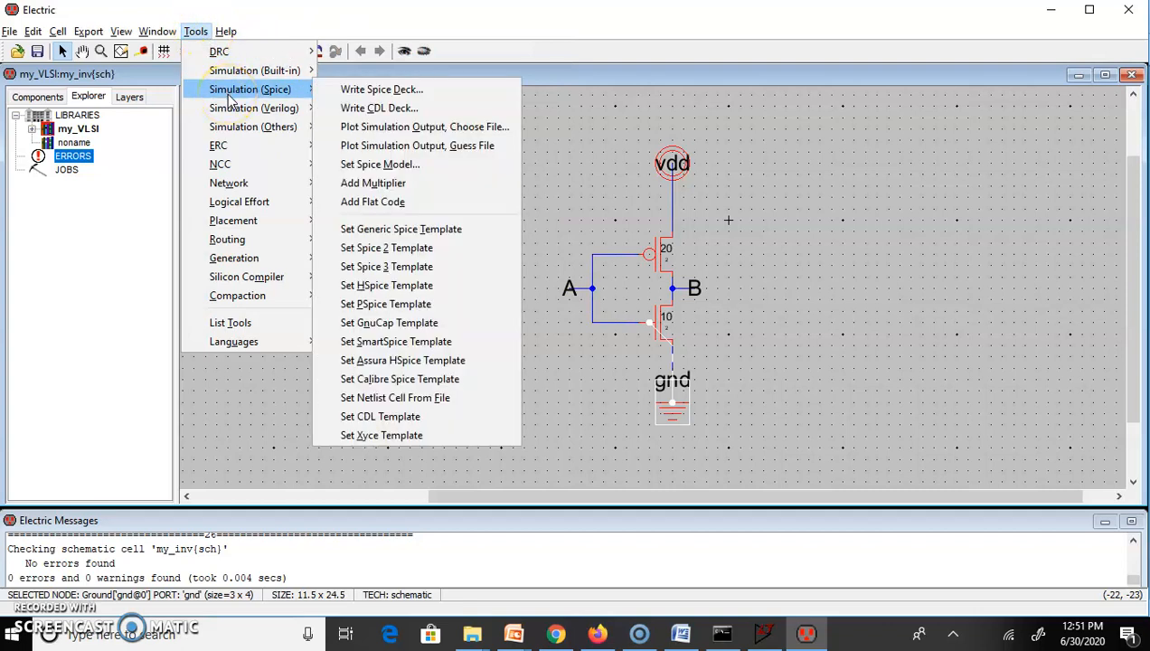
left_click(239, 90)
left_click(382, 91)
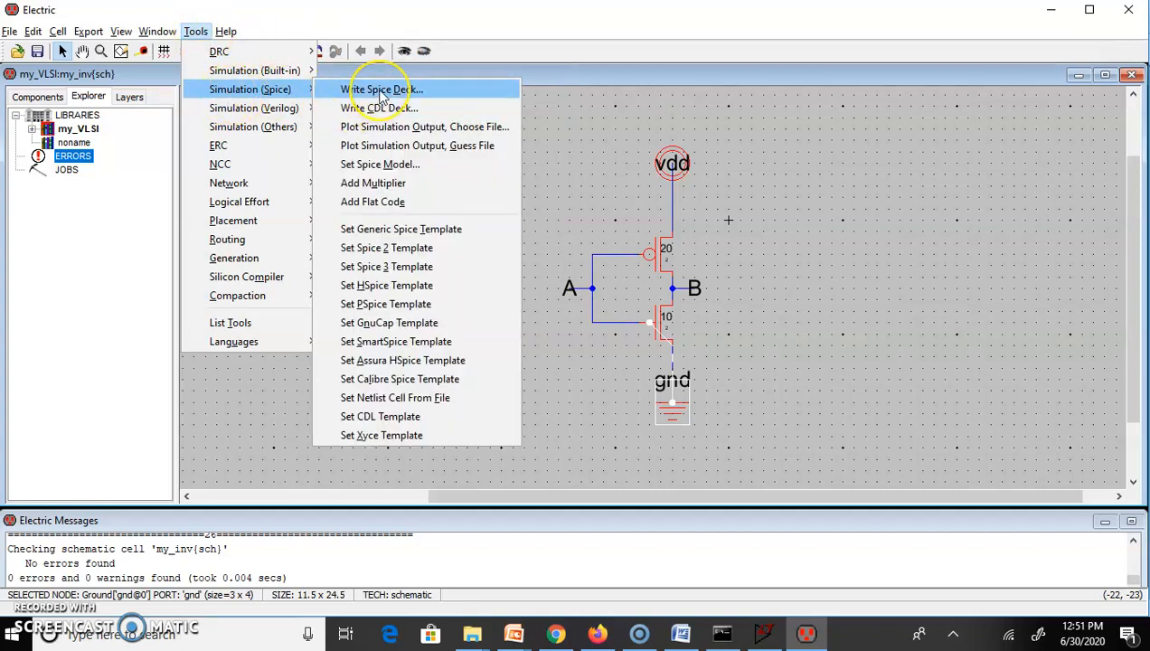
left_click(382, 91)
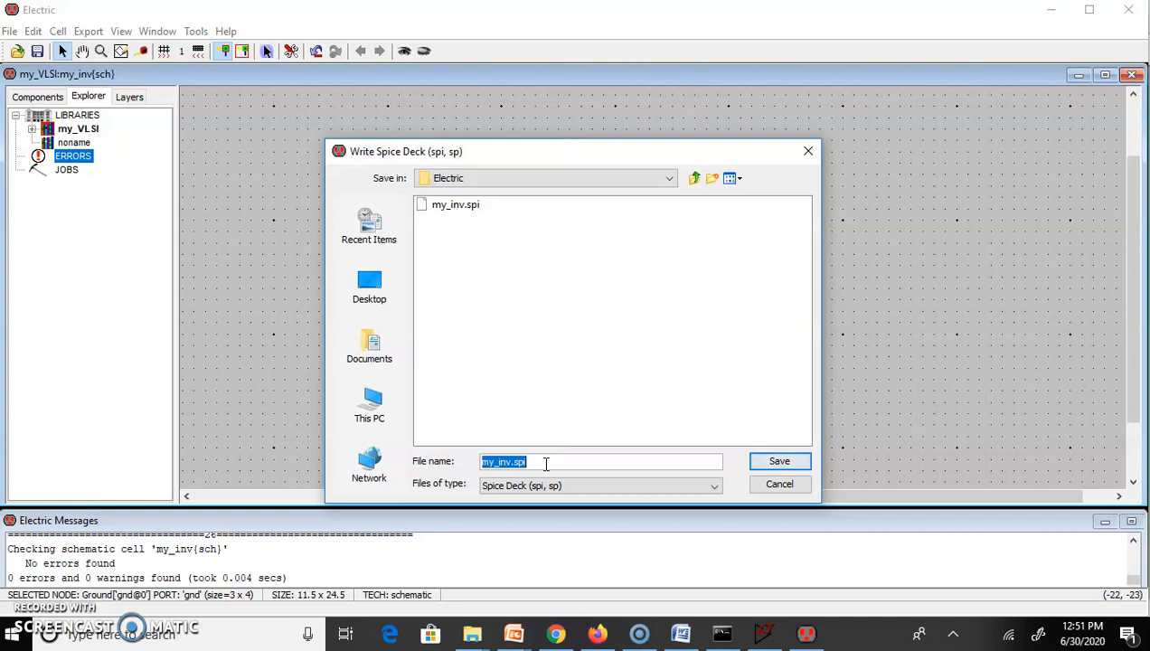
left_click(799, 463)
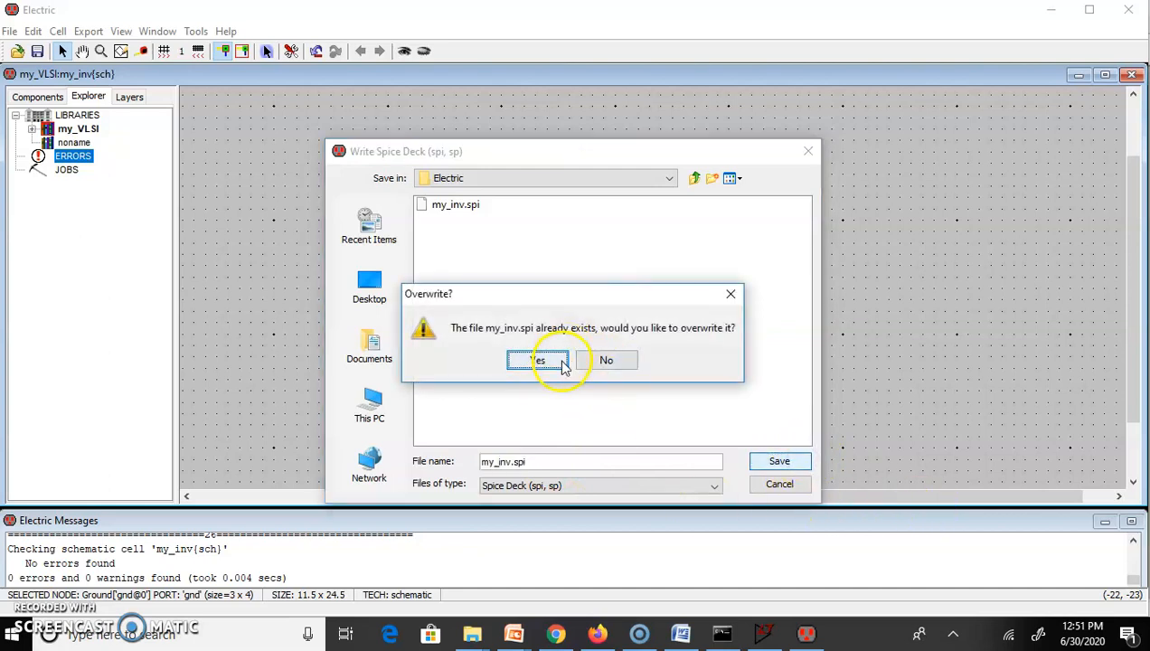
left_click(562, 361)
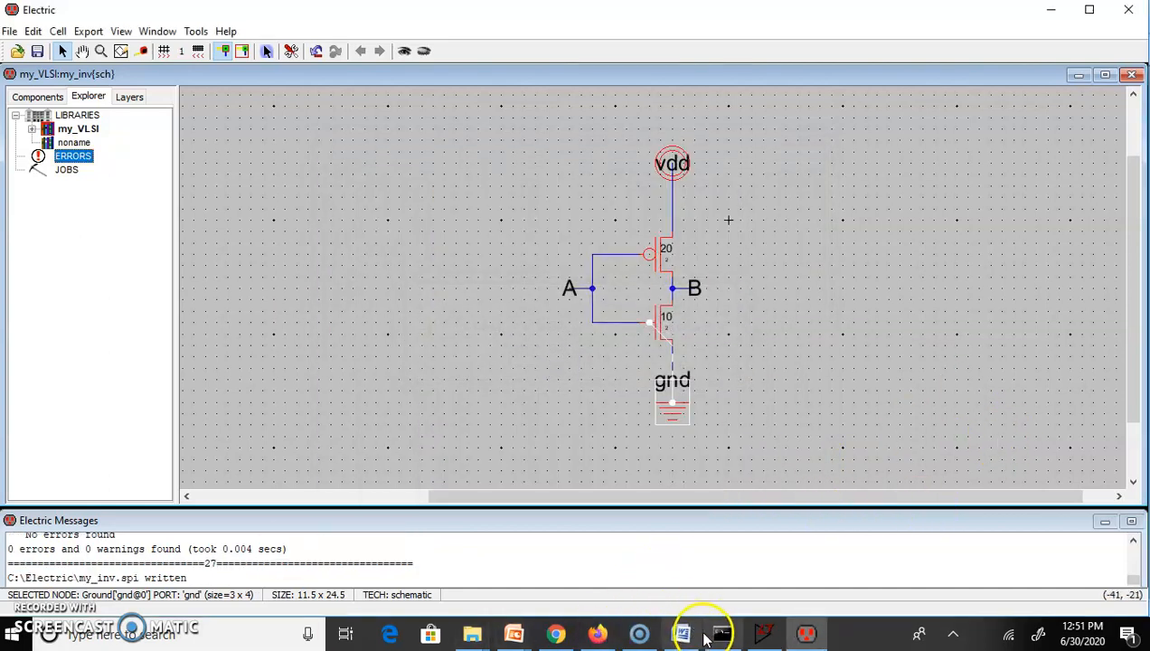
- Switch to LTspice and open the netlist my_inv.spi from the Electric folder, filtering the files by netlists
left_click(764, 635)
left_click(43, 49)
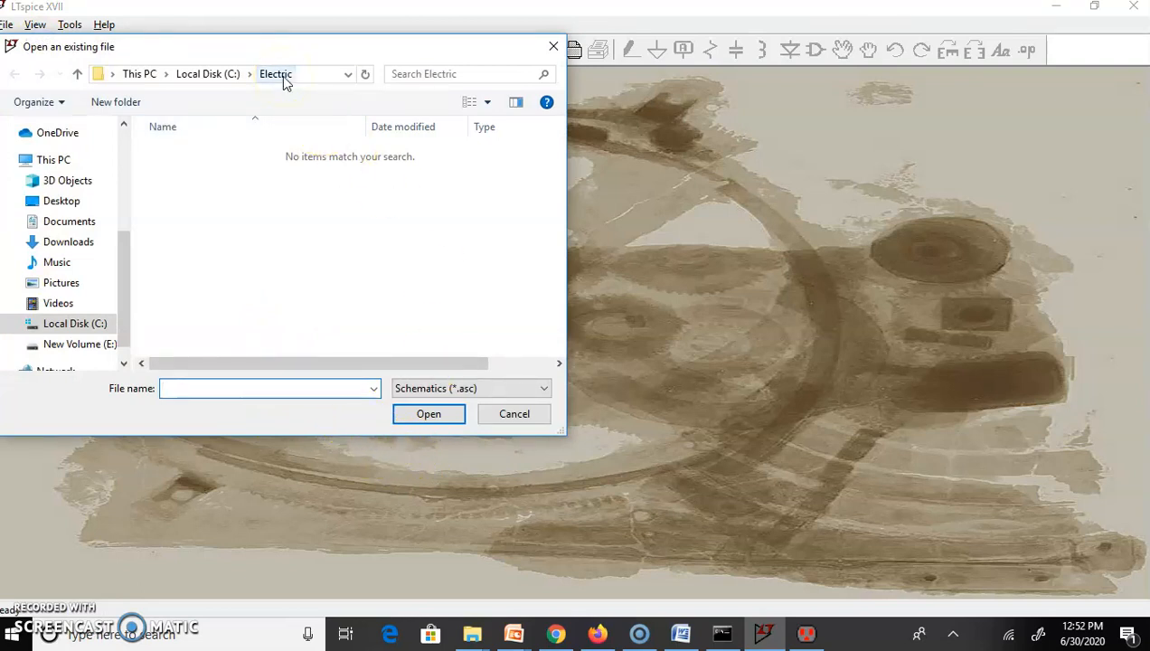
left_click(519, 388)
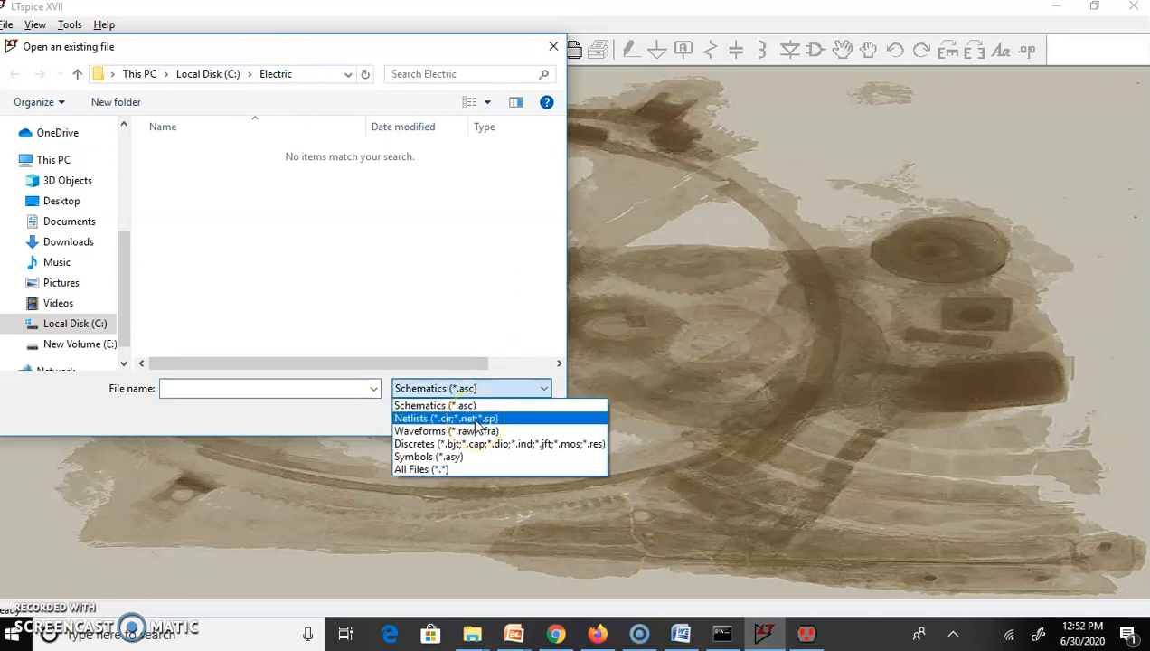
left_click(479, 418)
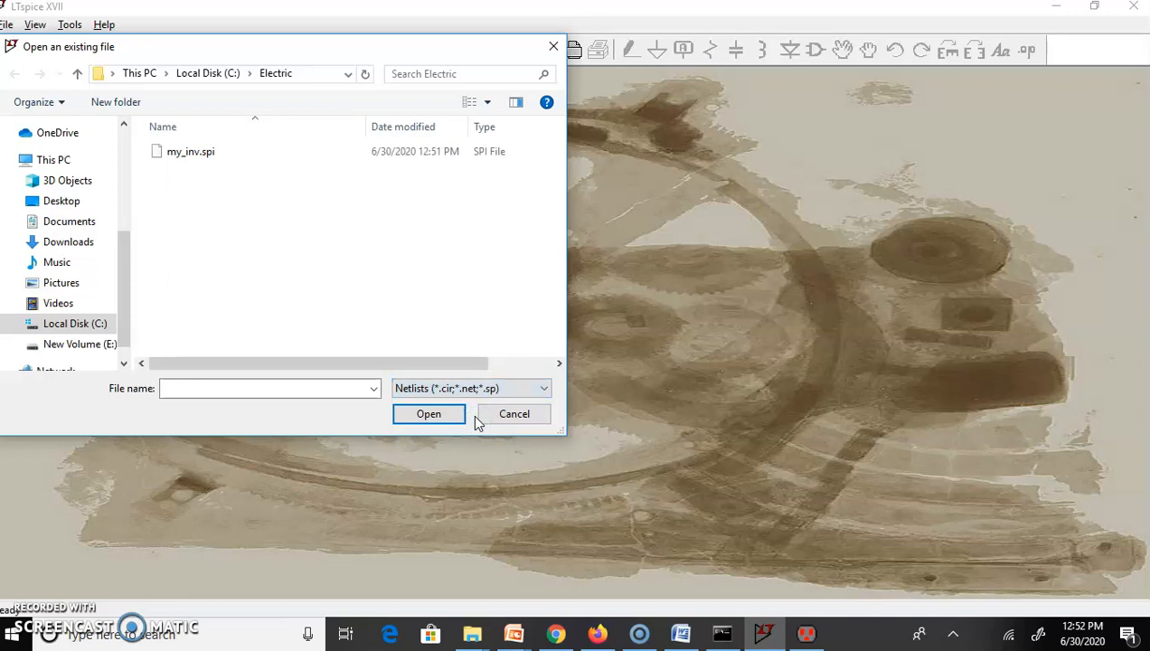
left_click(192, 152)
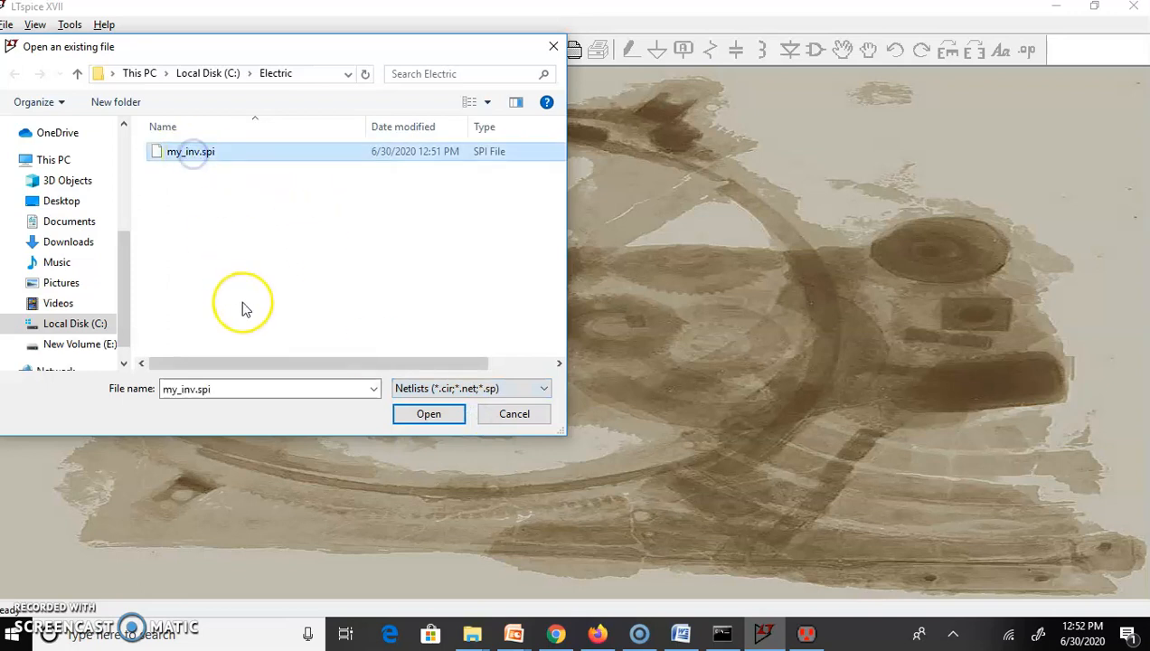
left_click(443, 419)
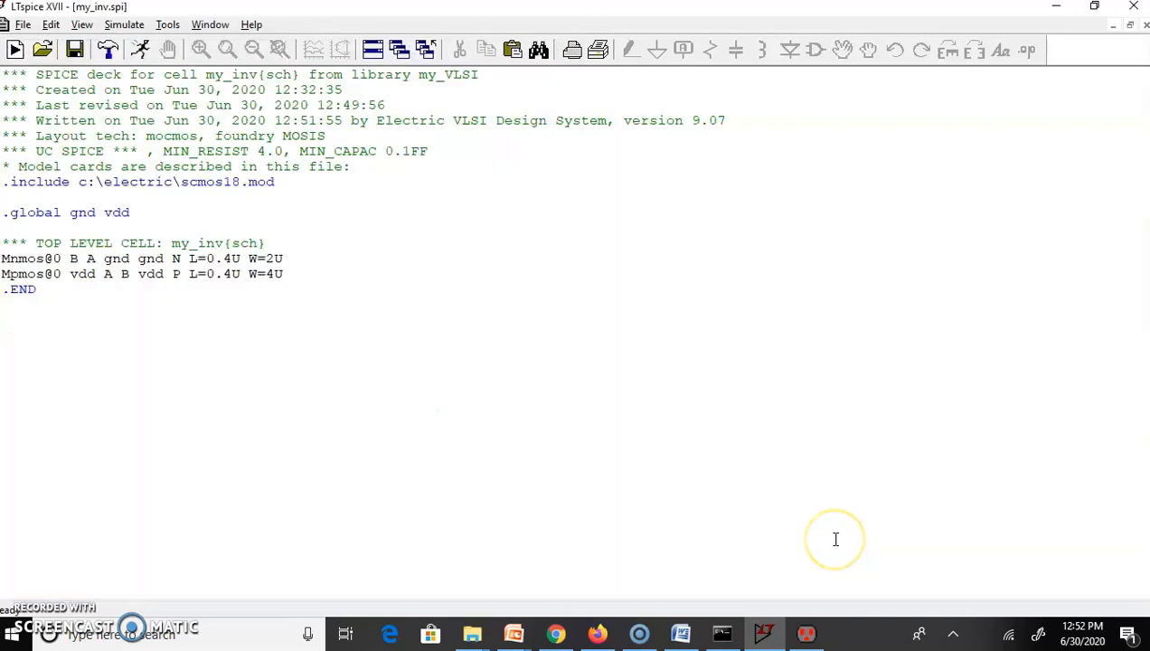
- Below the transistors, add "vdd vdd gnd 1.8v", "vin in gnd pulse 0 1.8 0ns 1ps 1ps 1ns 2.002ns 5" and ".tran 0.02ns 10ns"
left_click_drag(10, 183, 370, 193)
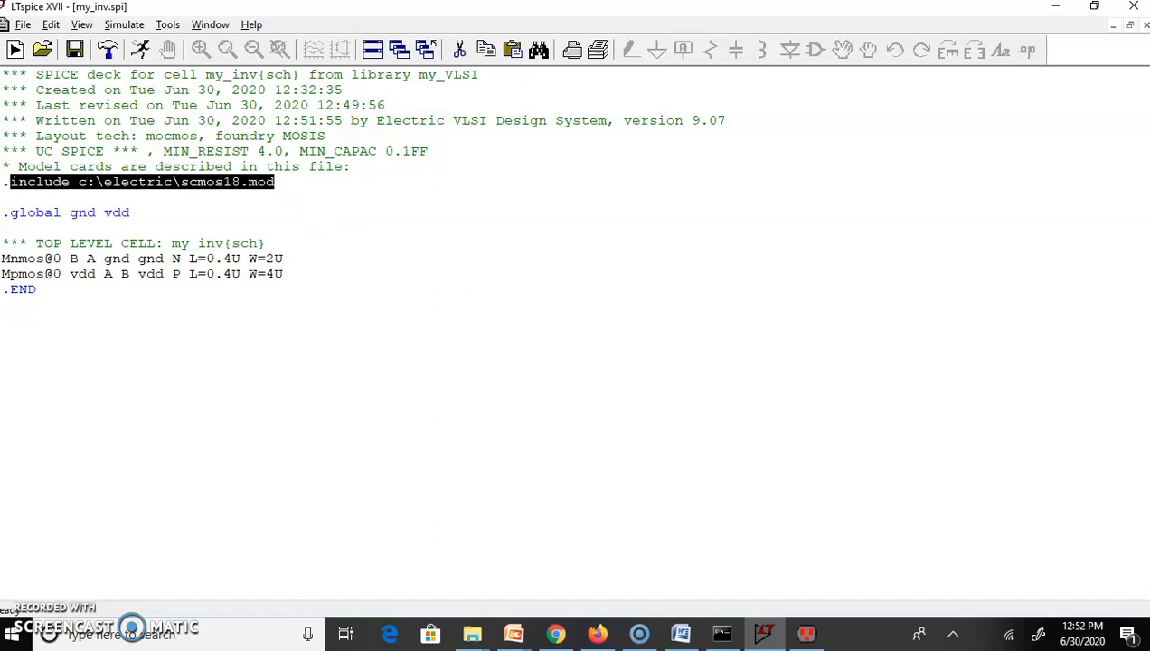
left_click_drag(3, 259, 286, 274)
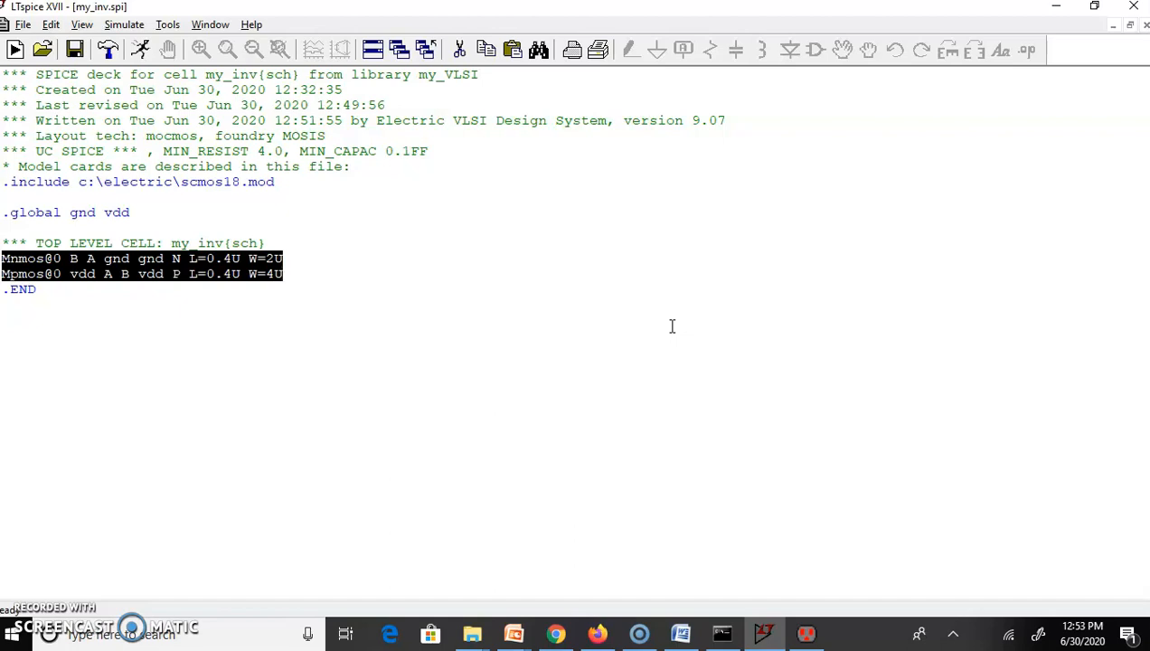
left_click(309, 277)
key("Return")
type("vdd vdd gnd 1.8v vin in gnd pulse 0 1.8 0ns 1ps 1ps 1ns 2.002ns 5 .tran 0.02ns 10ns")
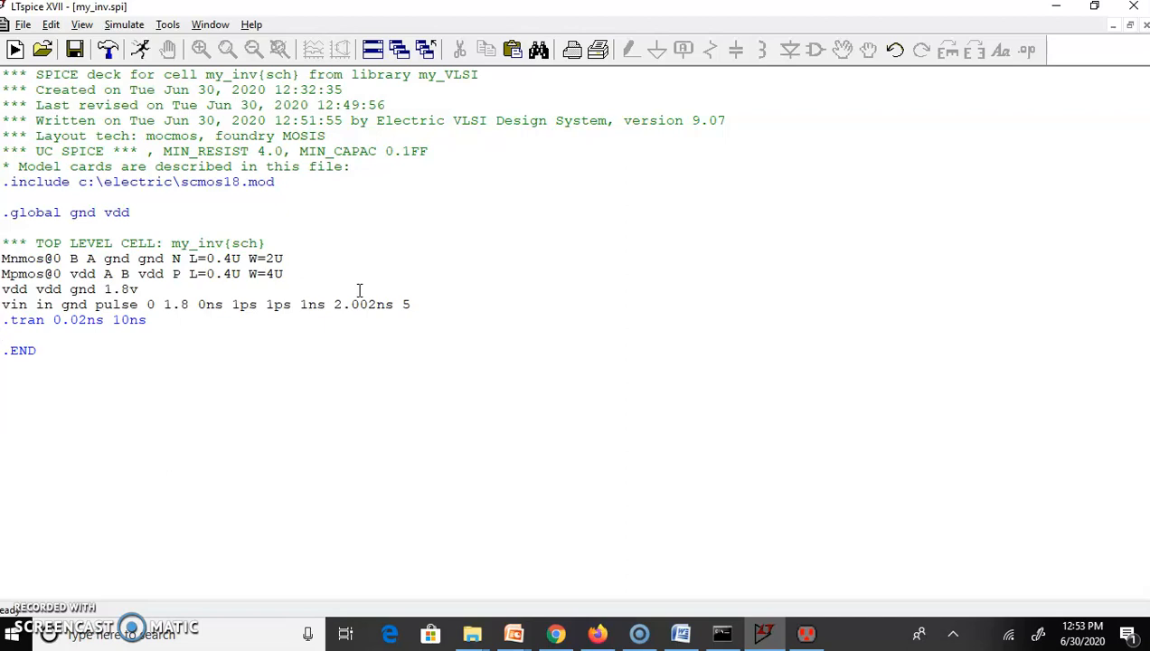
- Change the positive node of the vin pulse source from in to A
key("Right")
key("Right")
key("Right")
key("Right")
key("Right")
key("Delete")
key("Delete")
type("A")
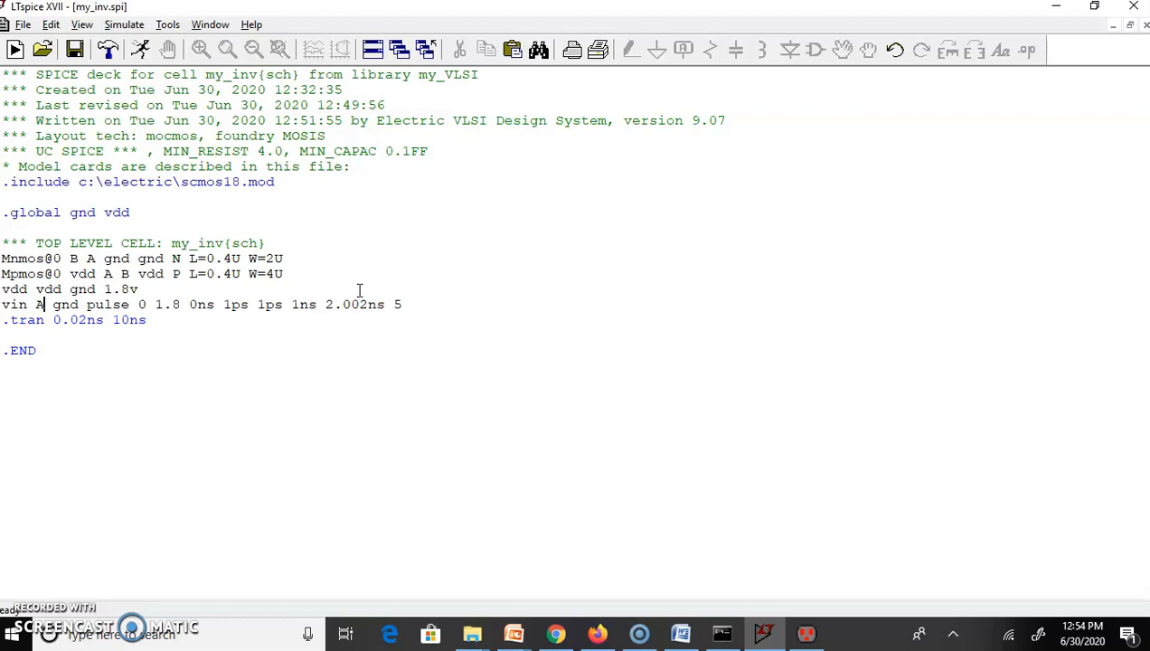
- Run the simulation, then maximize the waveform window and add a second plot pane
double_click(399, 303)
left_click(15, 49)
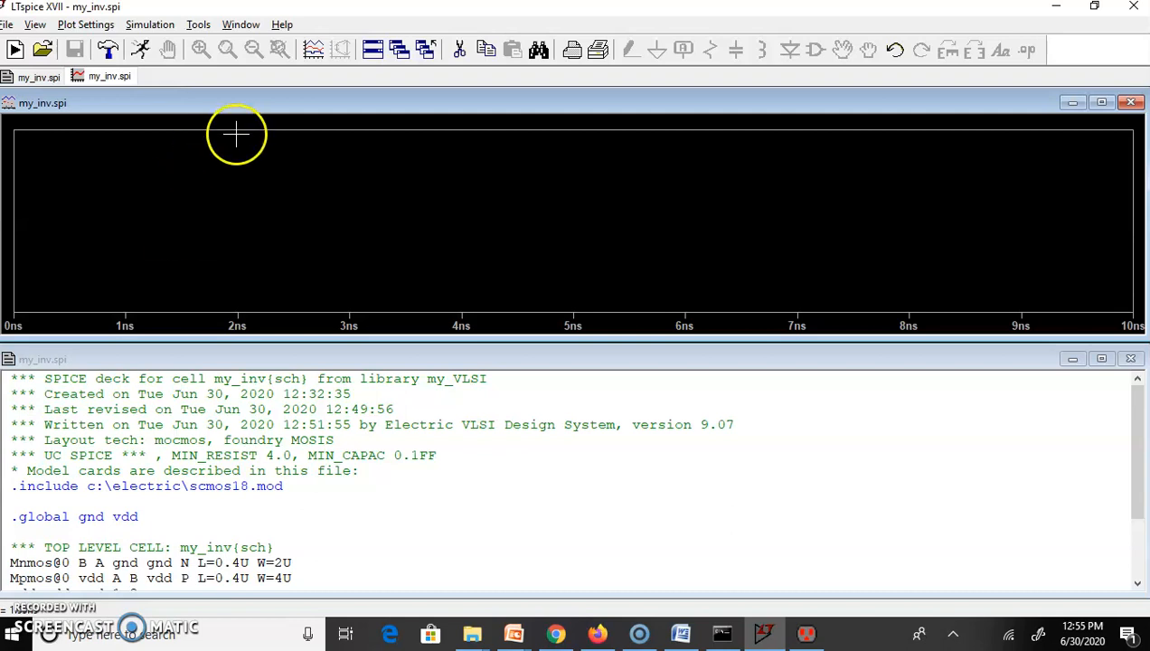
left_click(1101, 102)
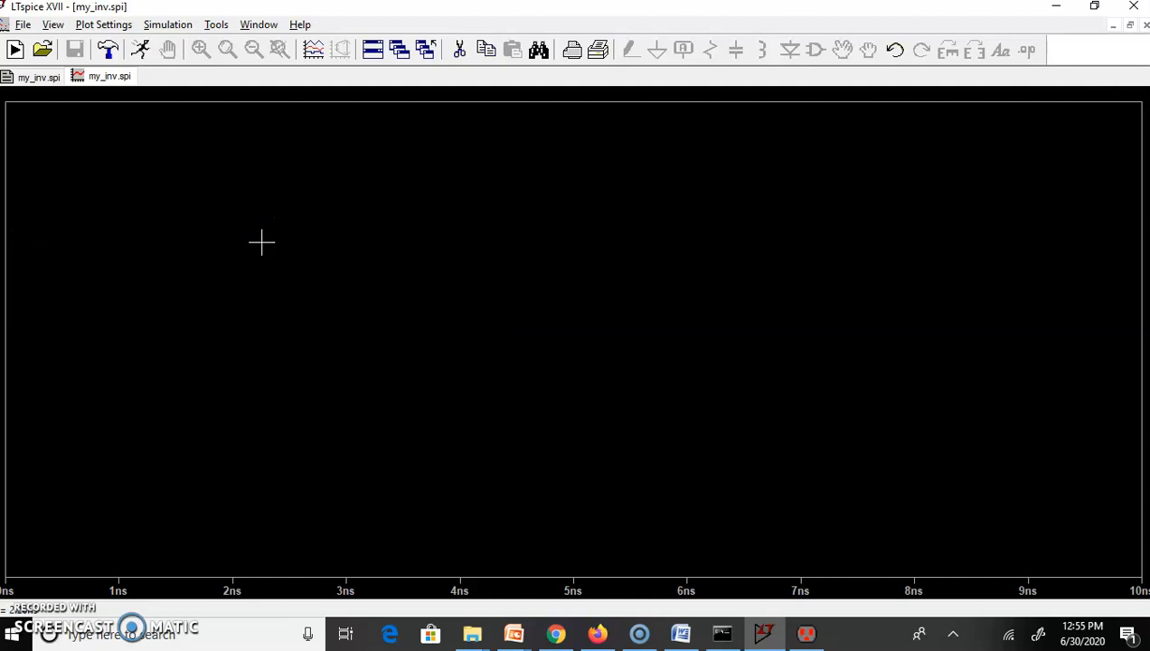
right_click(261, 241)
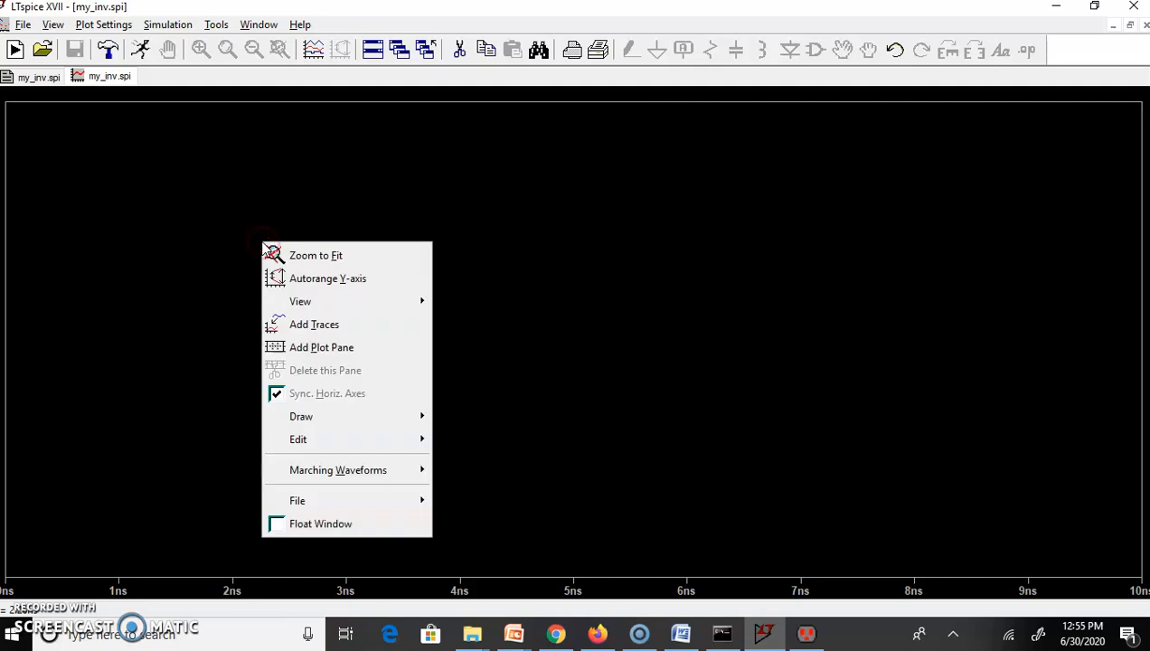
left_click(321, 350)
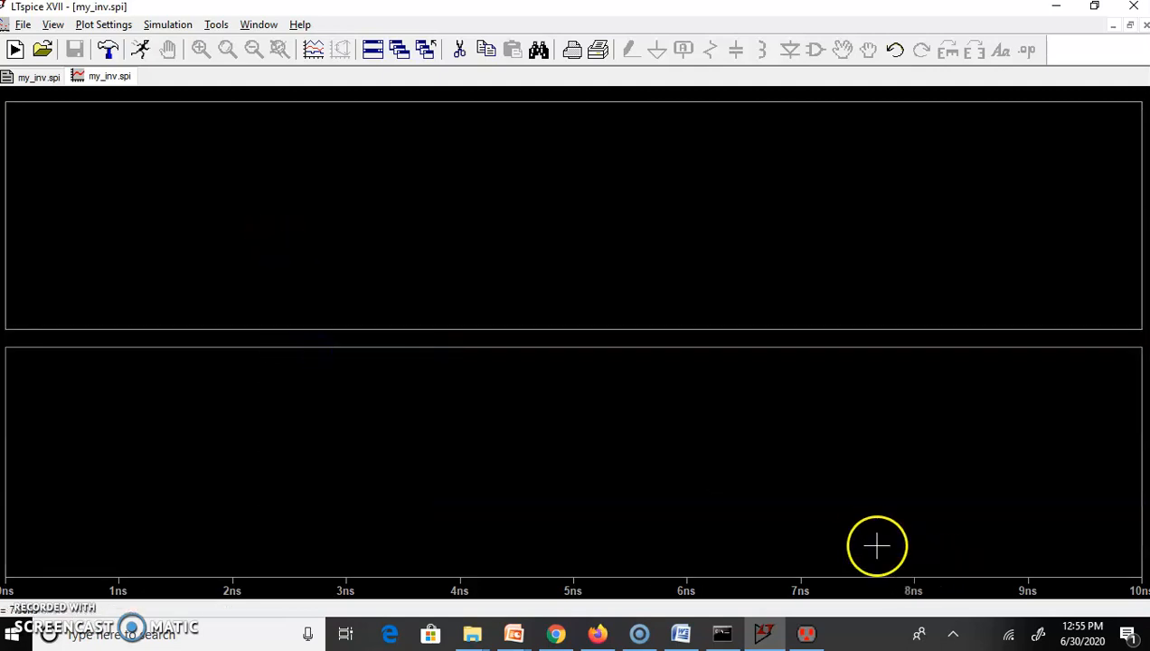
- Add the input voltage trace V(a) to the upper plot pane
right_click(206, 150)
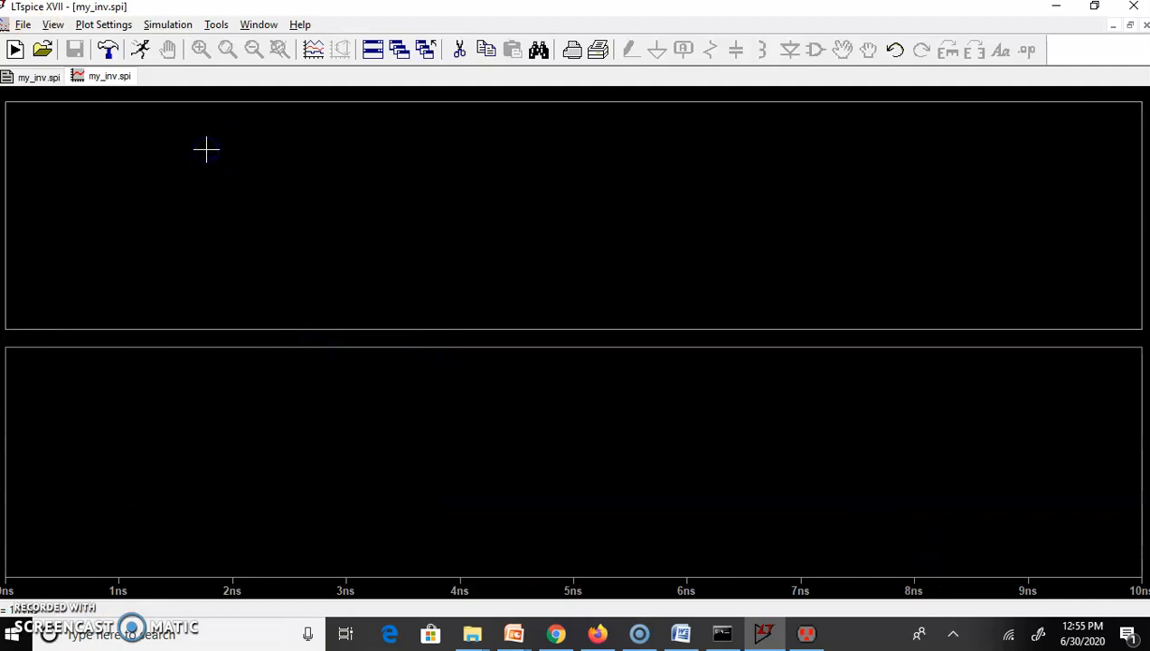
right_click(206, 150)
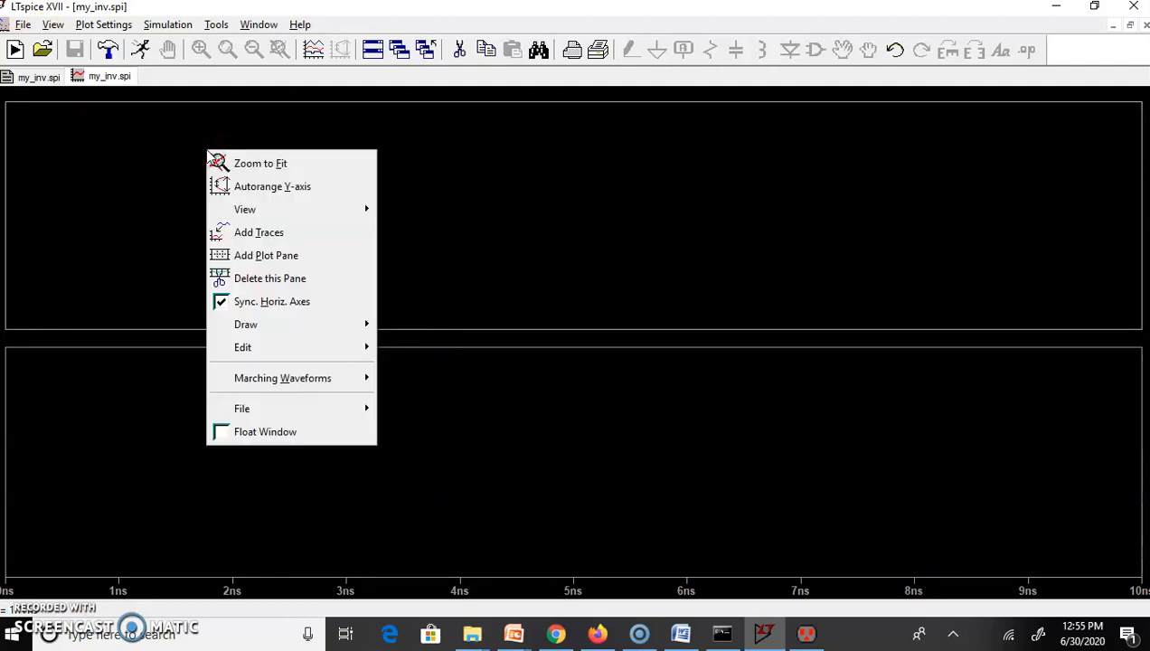
left_click(268, 237)
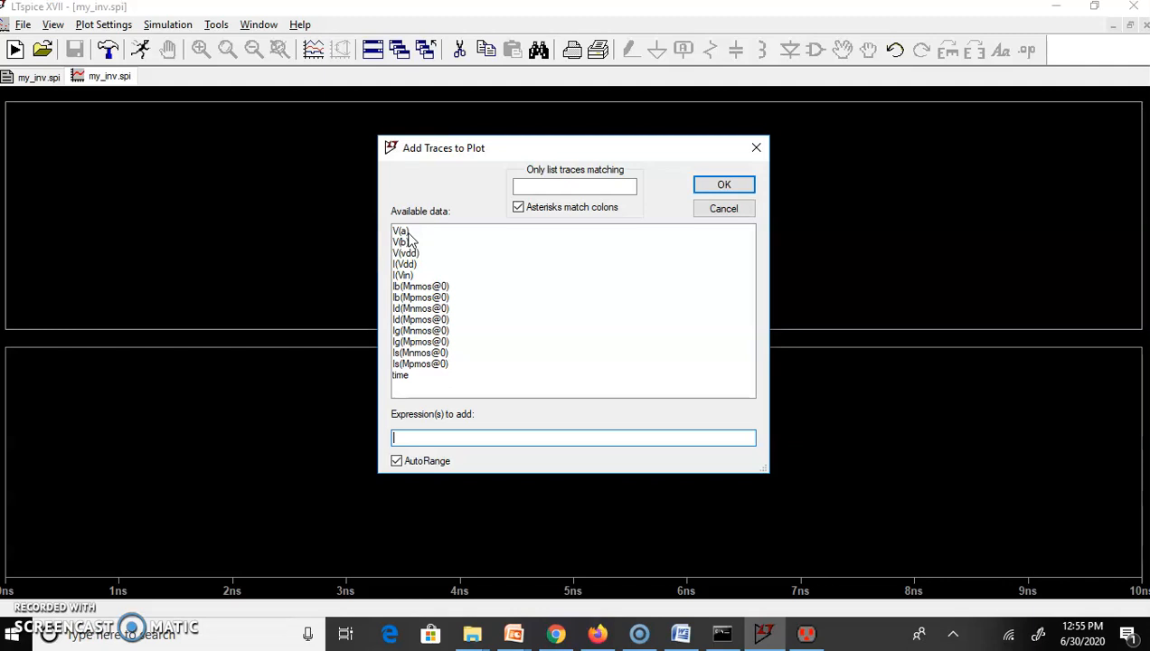
left_click(402, 231)
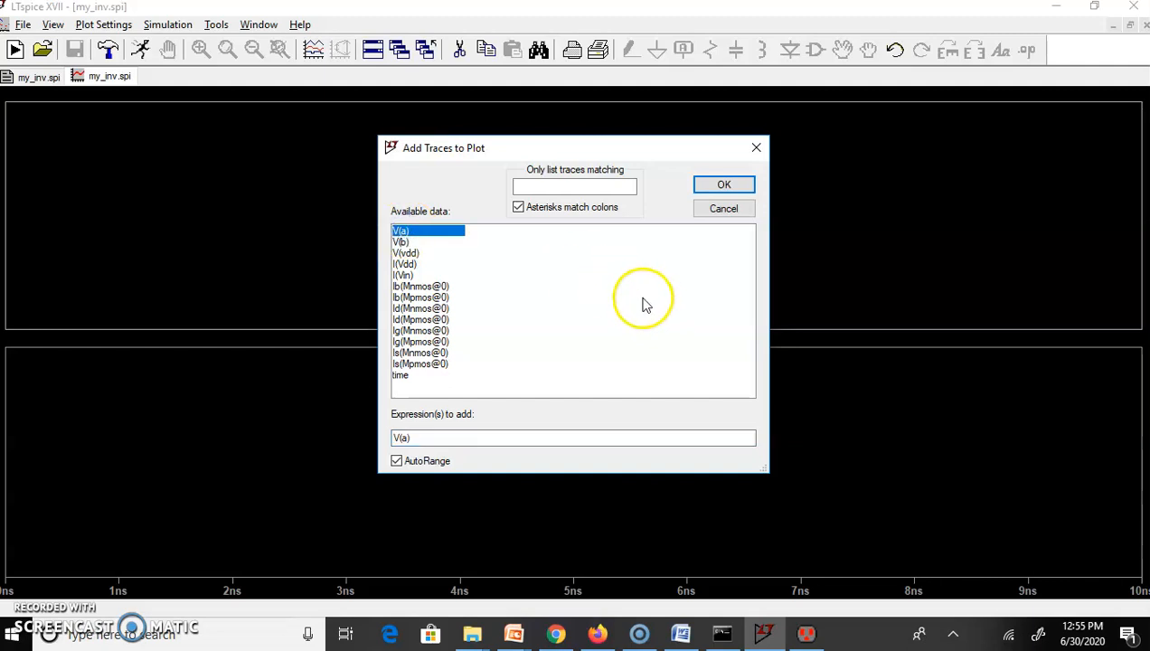
left_click(722, 185)
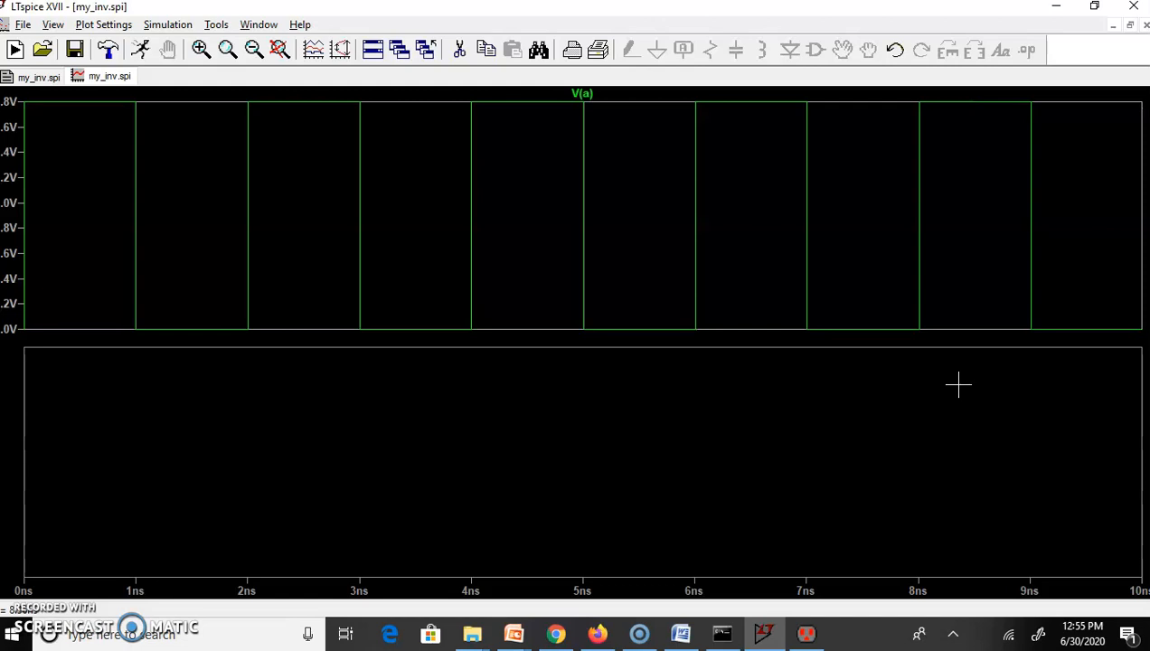
- Add the output voltage trace V(b) to the lower plot pane and zoom in on about the first 2.7 ns
right_click(365, 445)
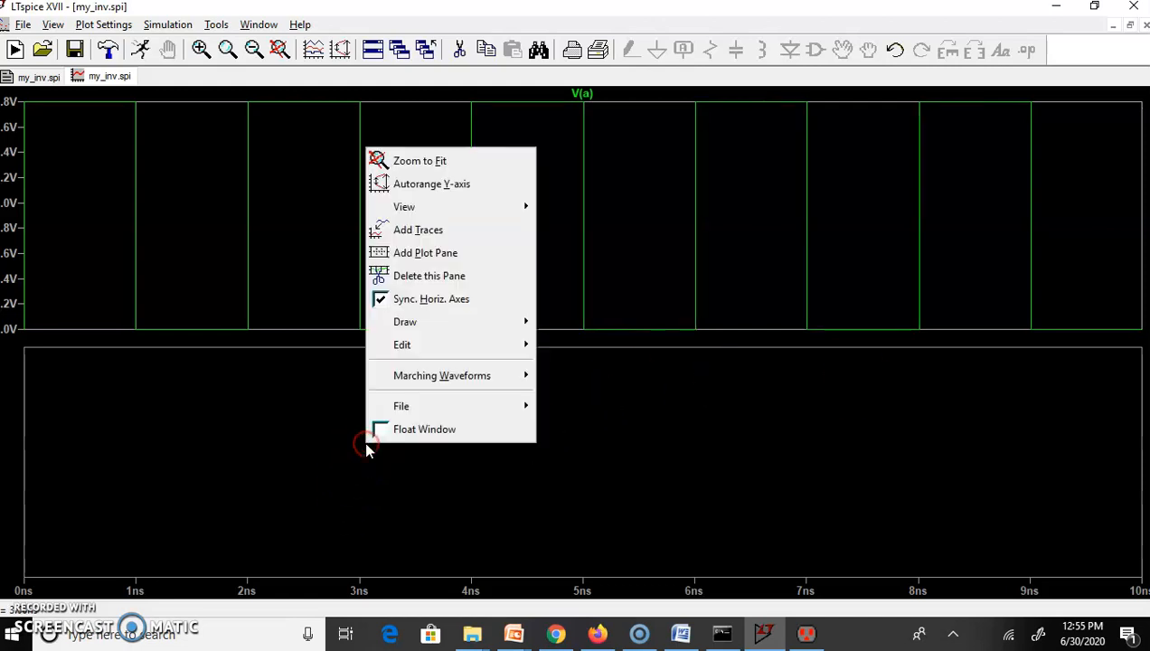
left_click(444, 231)
left_click(401, 242)
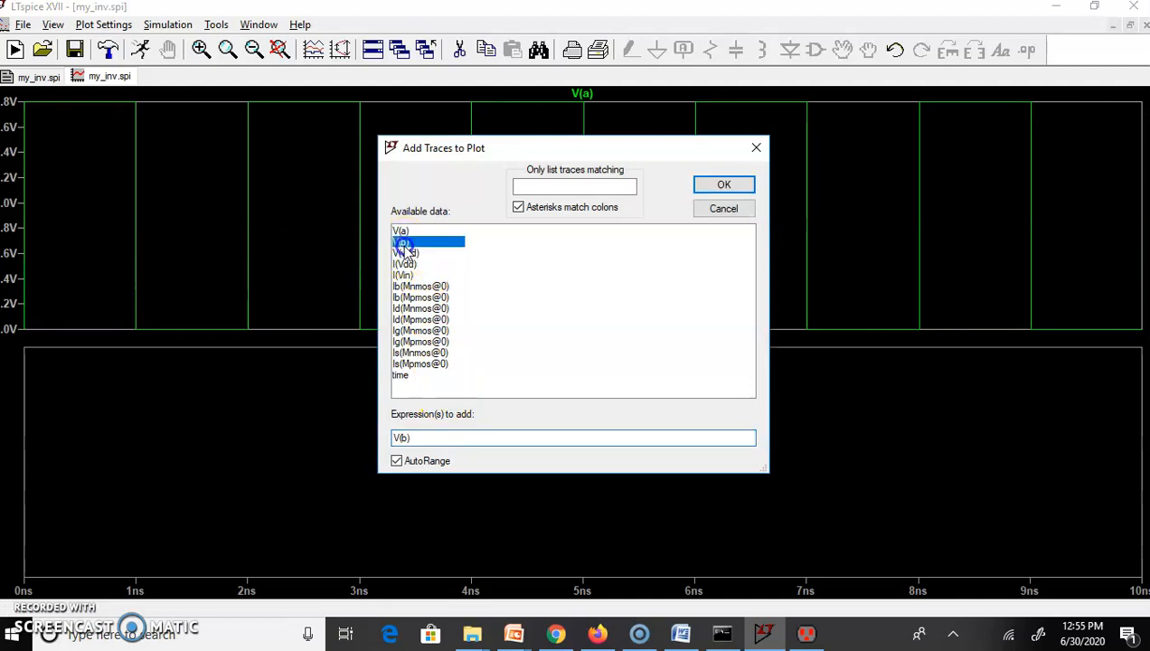
left_click(704, 186)
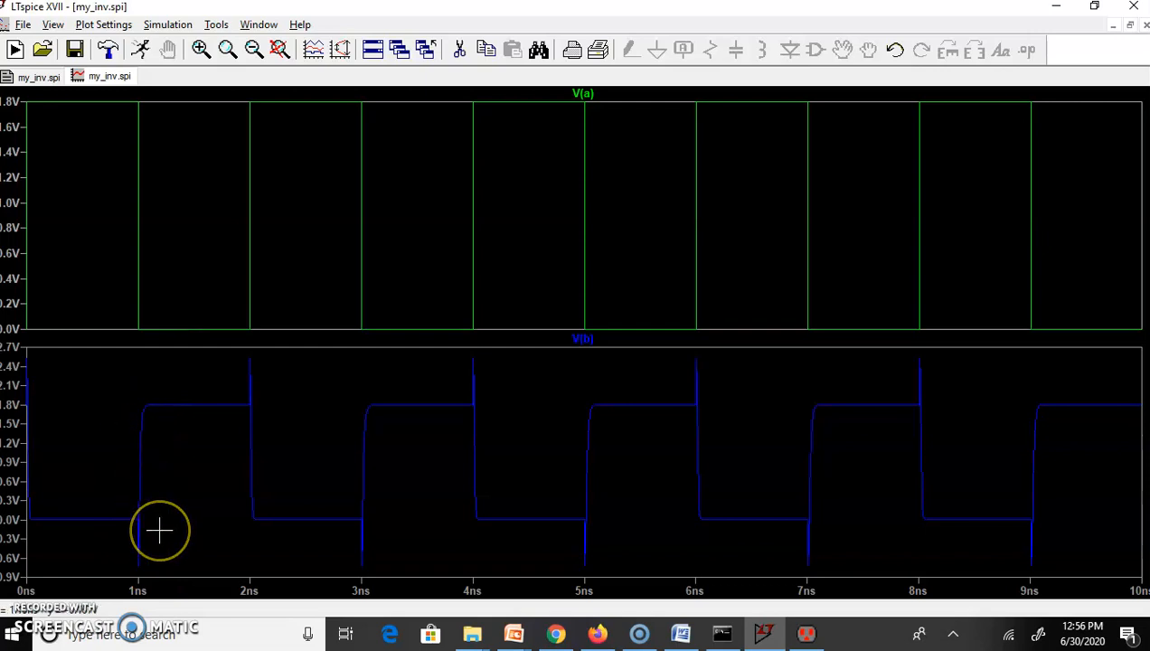
left_click_drag(27, 96, 327, 579)
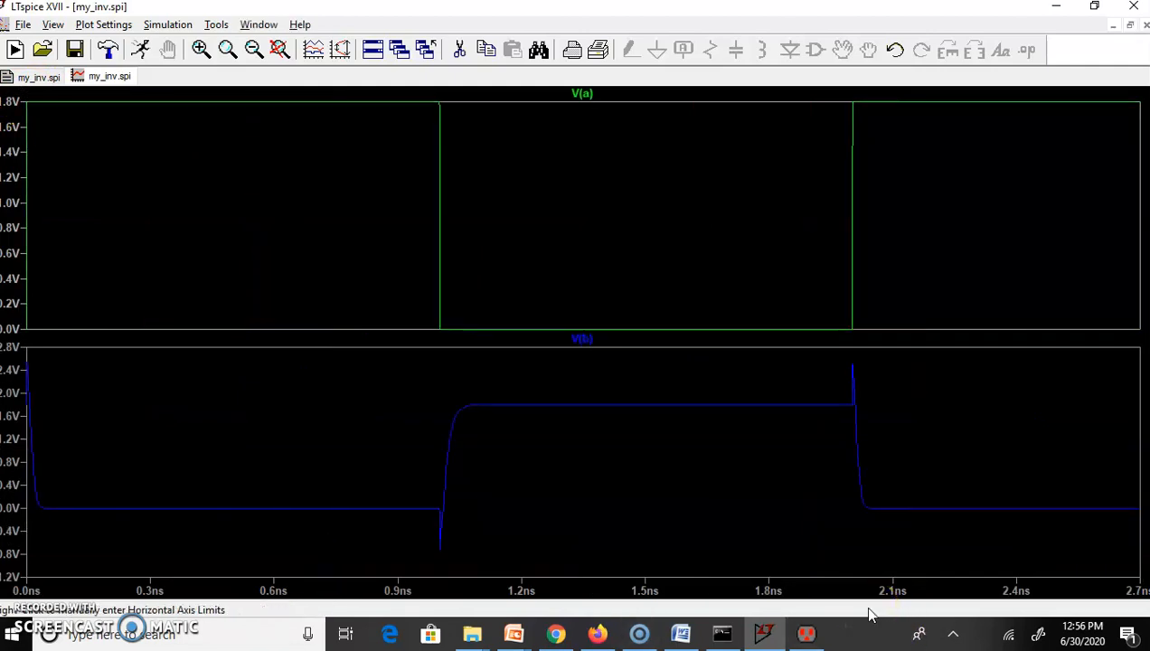